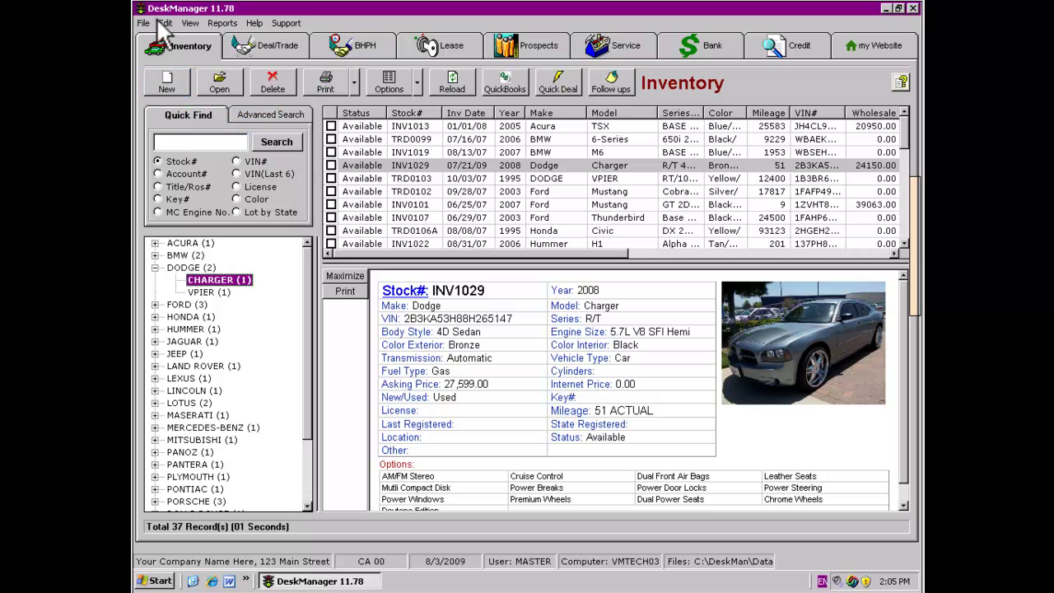
click(168, 79)
text(1H)
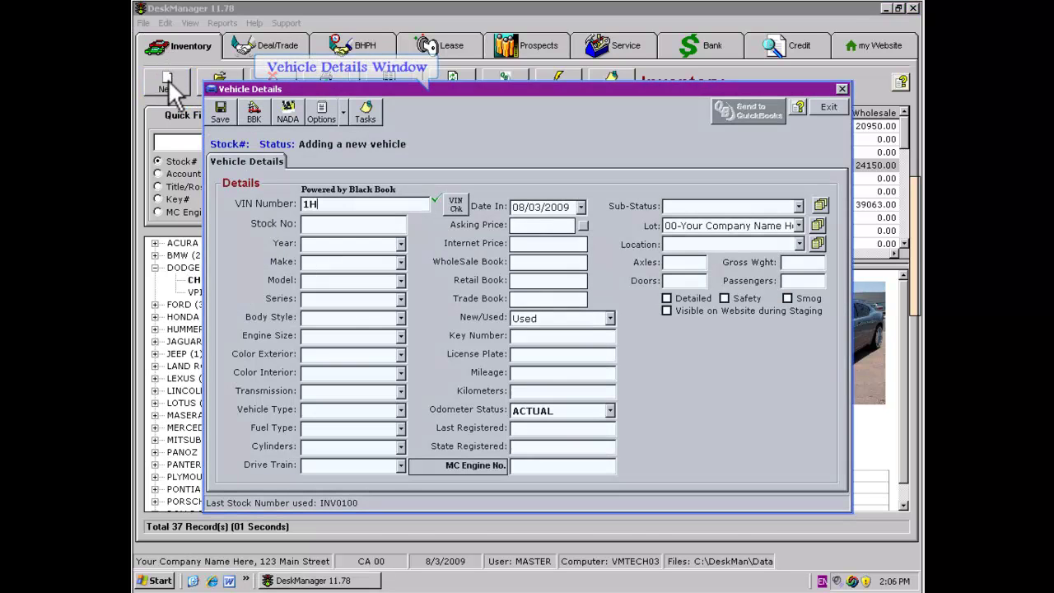
text(GEJ8)
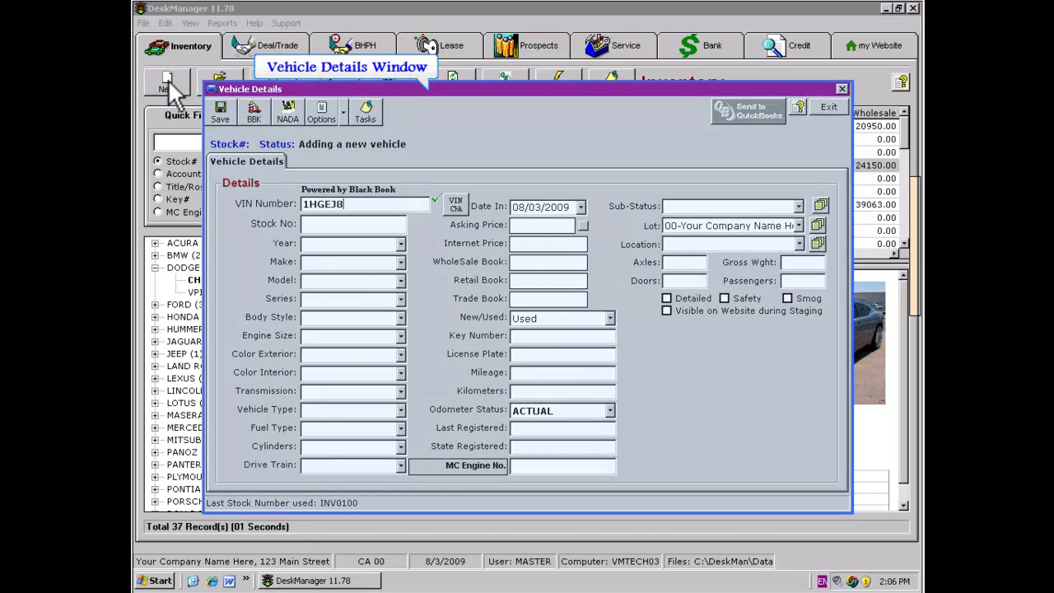
text(24XX)
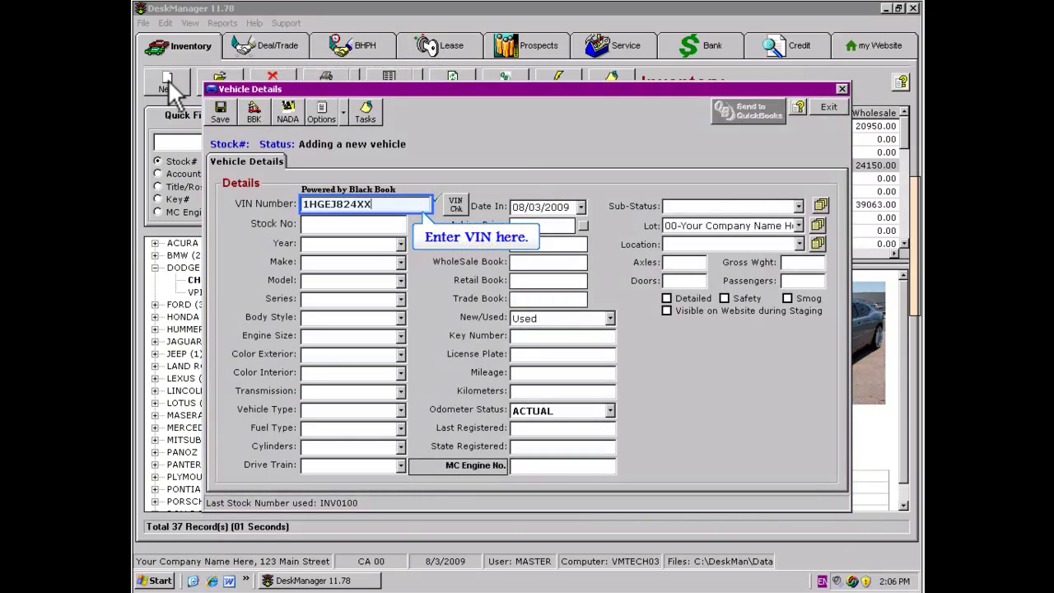
text(L083125)
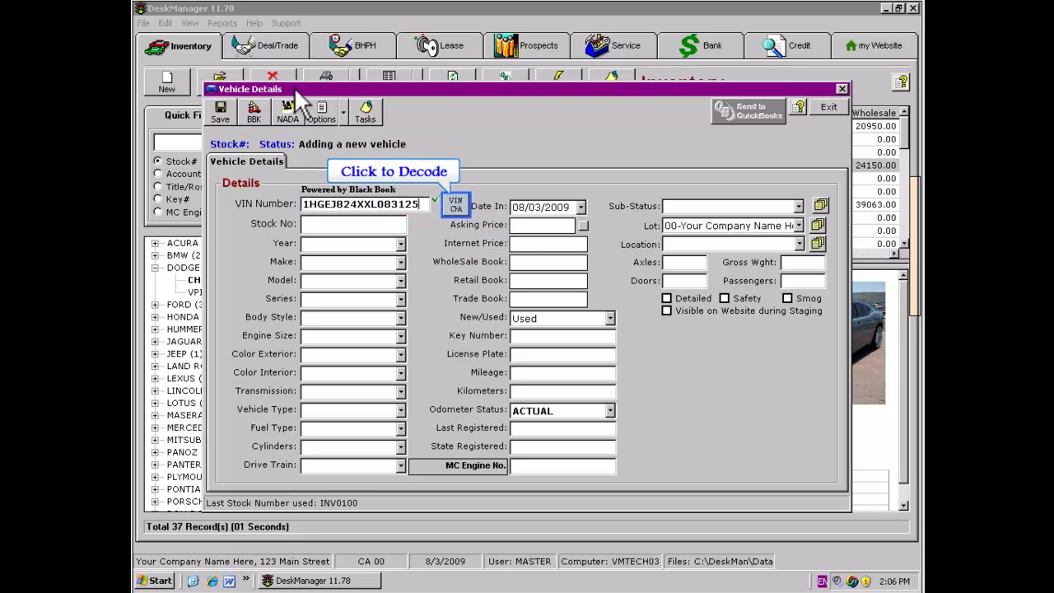
- Decode the VIN to auto-fill the 1999 Honda Civic EX 2D Coupe, 1.6L details
click(457, 203)
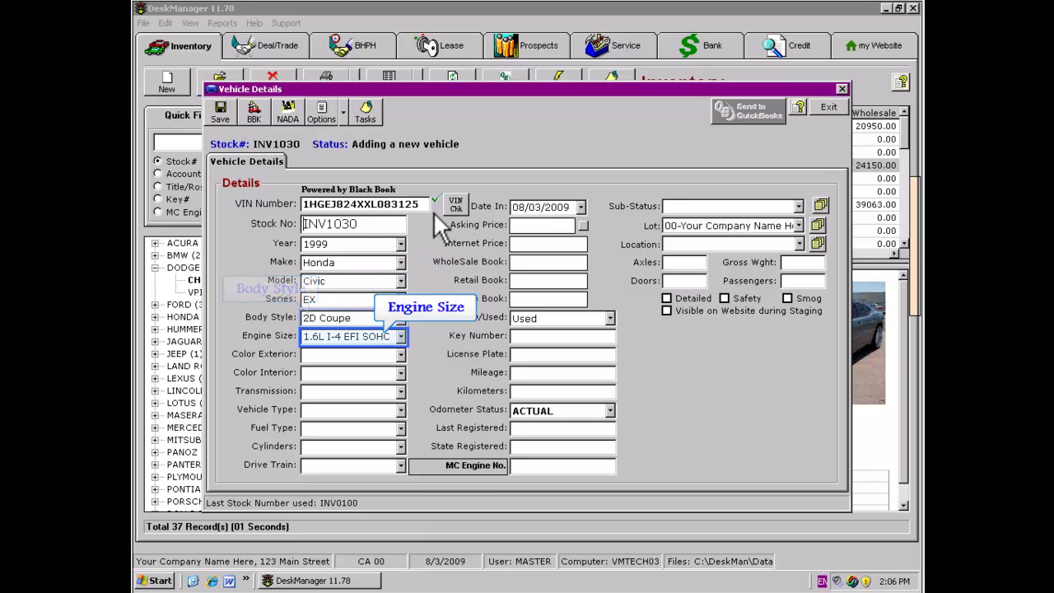
- Set the exterior colour to Green and the interior colour to Gray
click(401, 353)
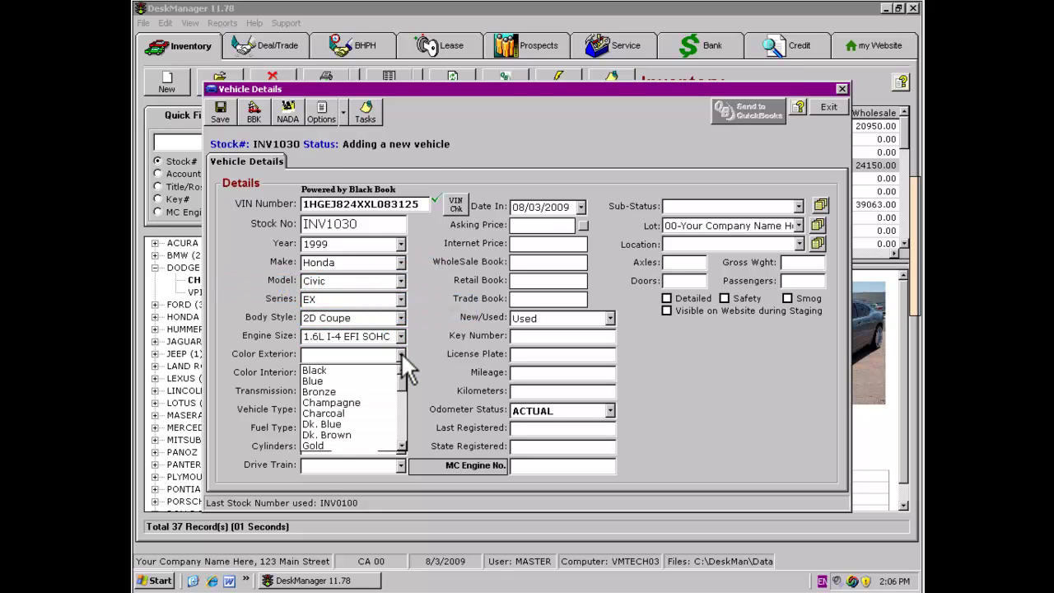
key(g)
click(350, 392)
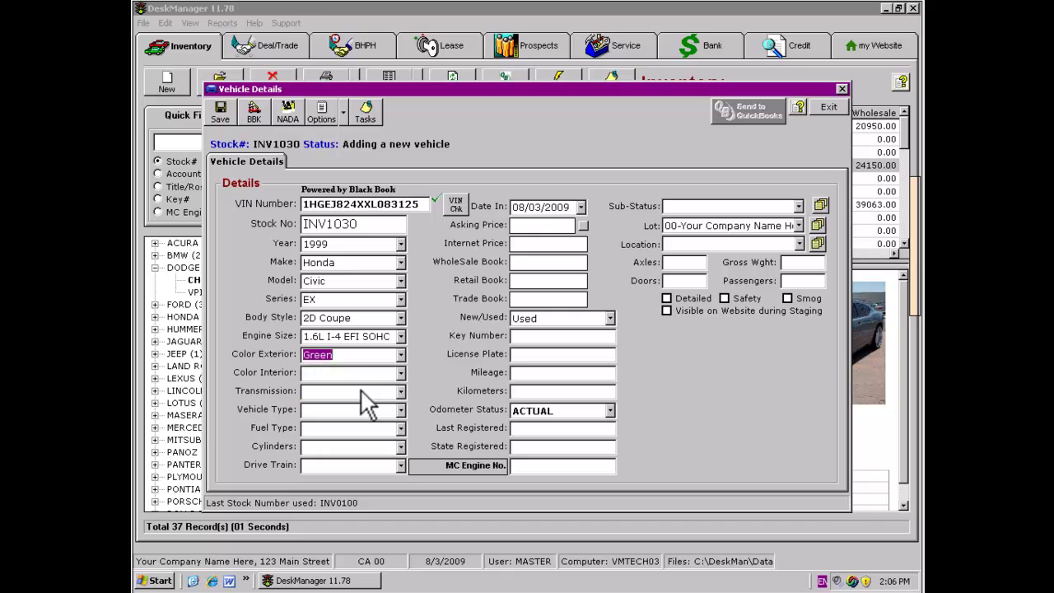
click(401, 372)
key(g)
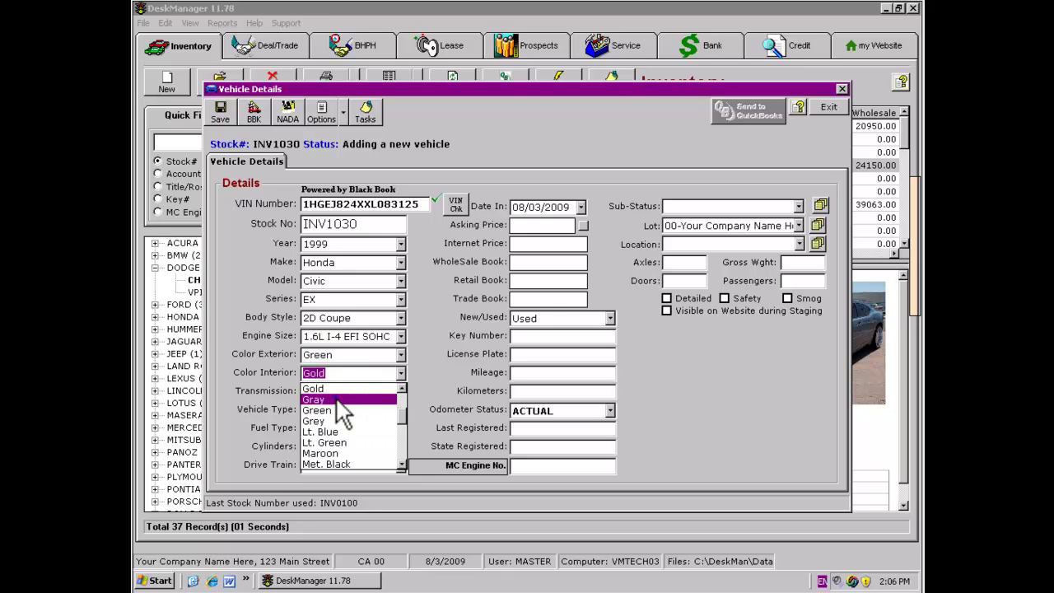
click(382, 395)
- Set Automatic transmission, vehicle type Car, fuel Gas, 4 cylinders and FWD drive train
click(401, 391)
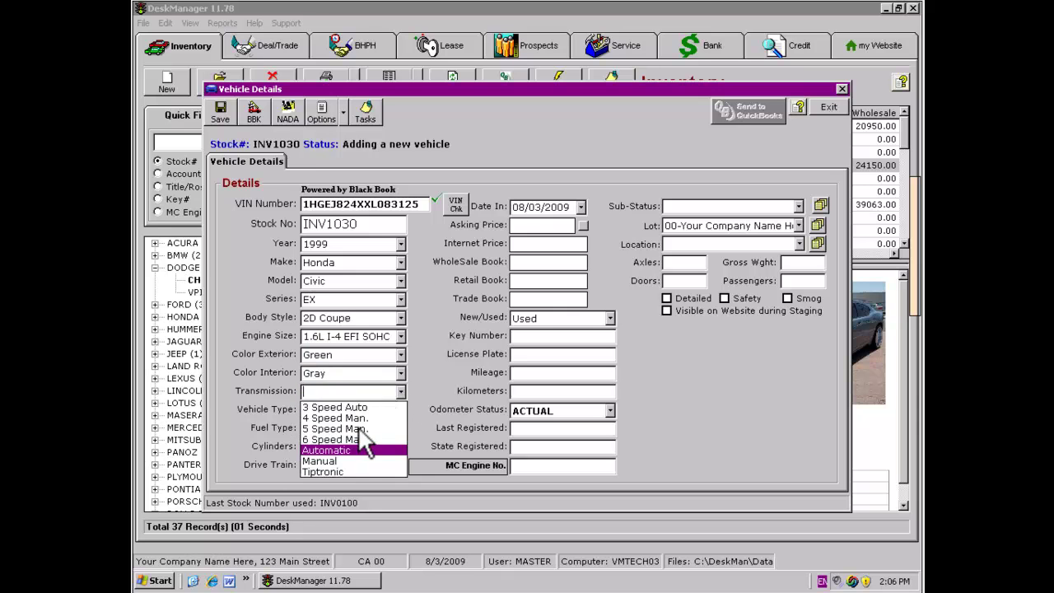
click(359, 452)
click(400, 410)
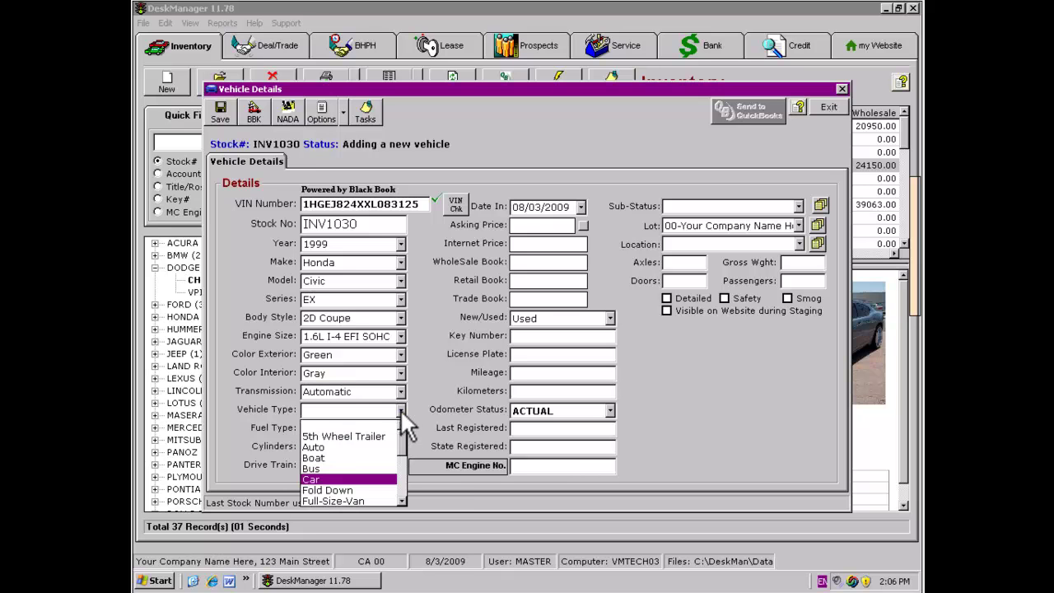
click(329, 479)
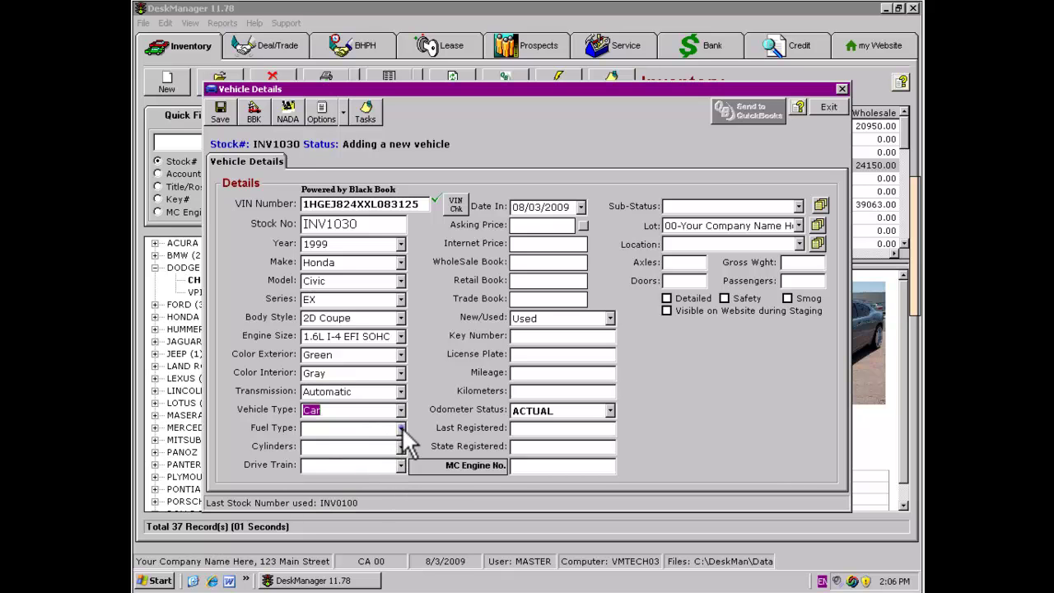
click(402, 426)
click(363, 482)
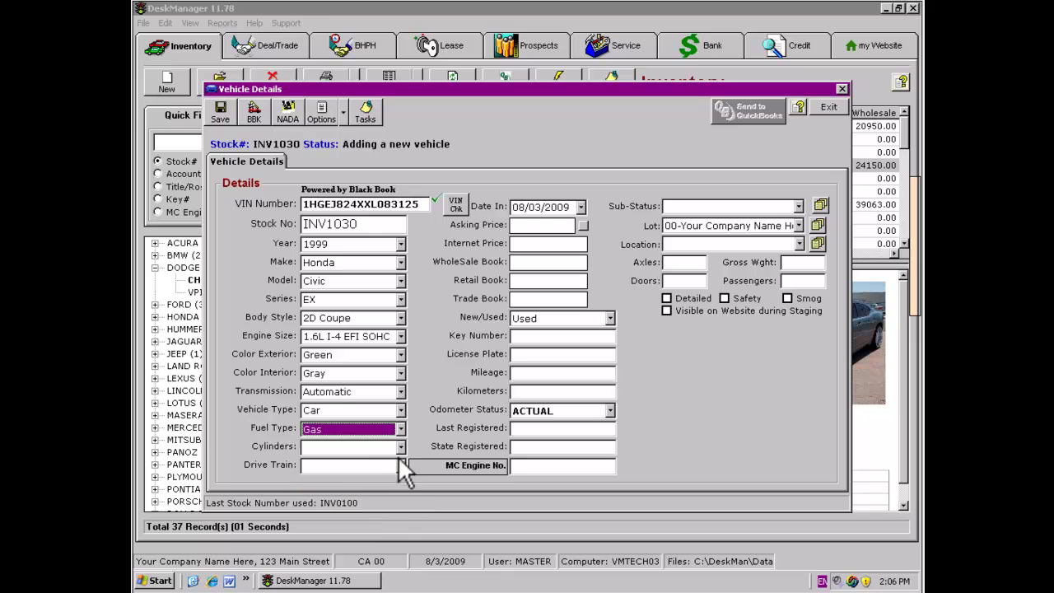
click(401, 446)
click(359, 467)
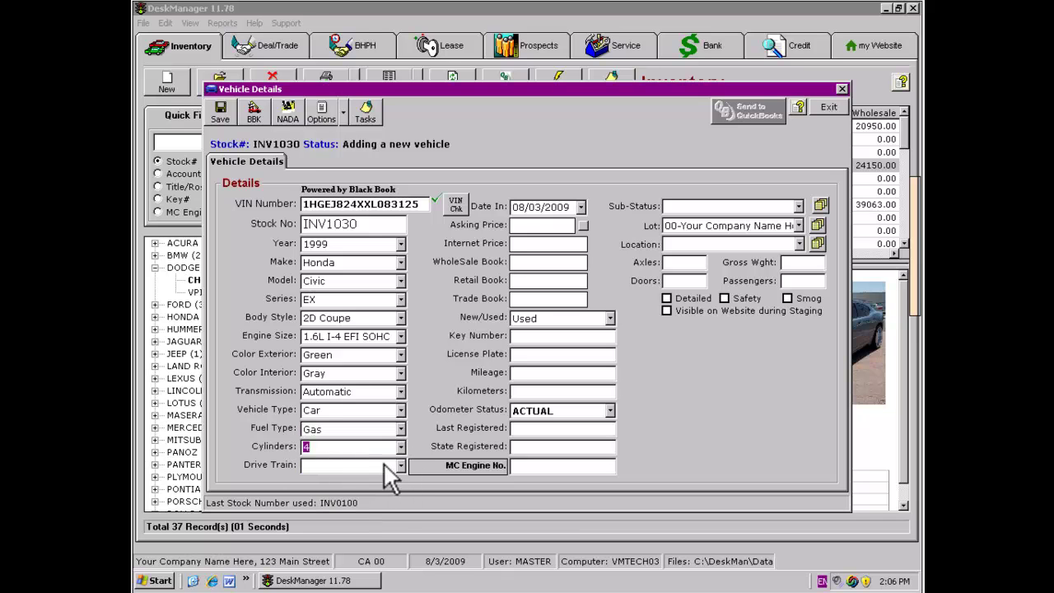
click(398, 465)
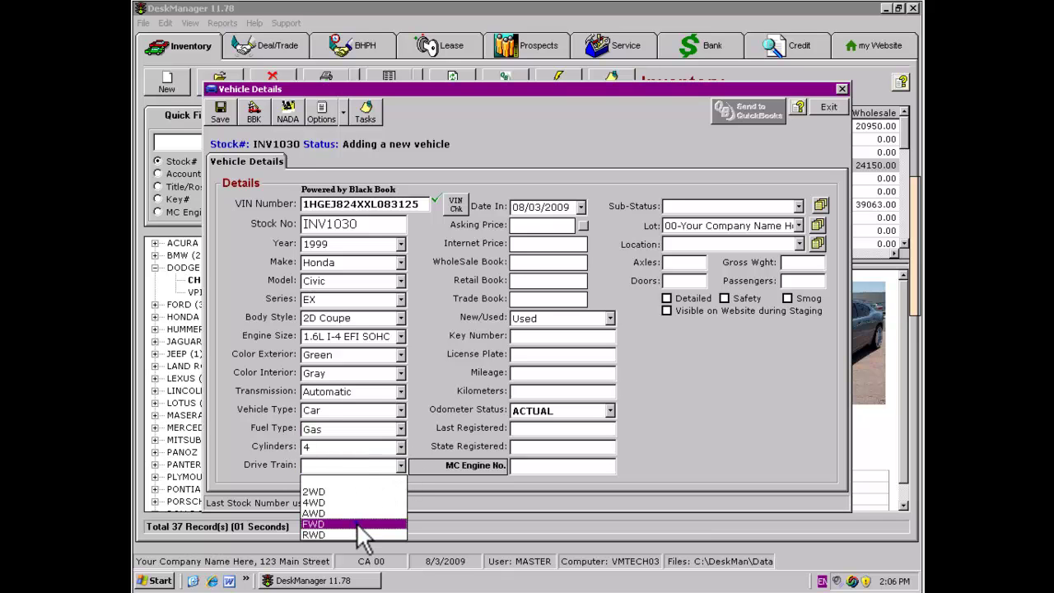
click(356, 522)
click(581, 206)
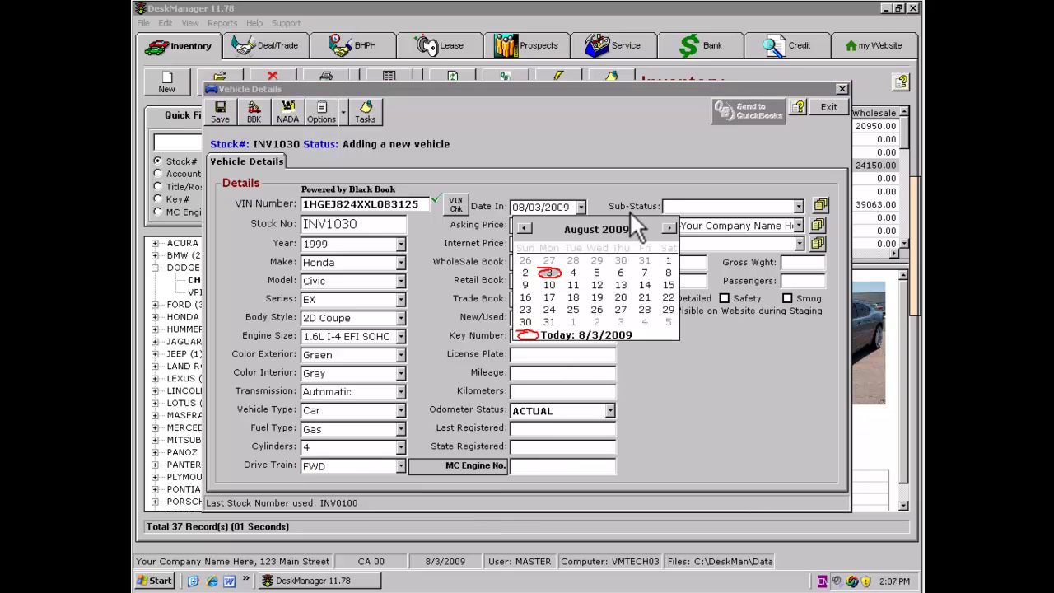
- Enter date in August 1, 2009, asking price 5,500 and mileage 202921
click(668, 261)
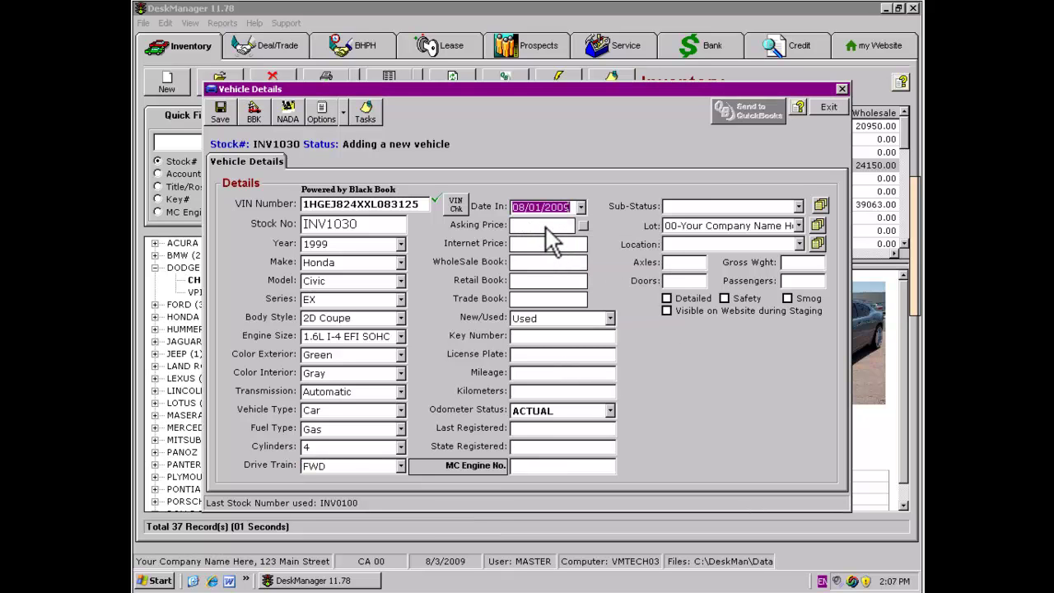
click(545, 226)
text(5,500)
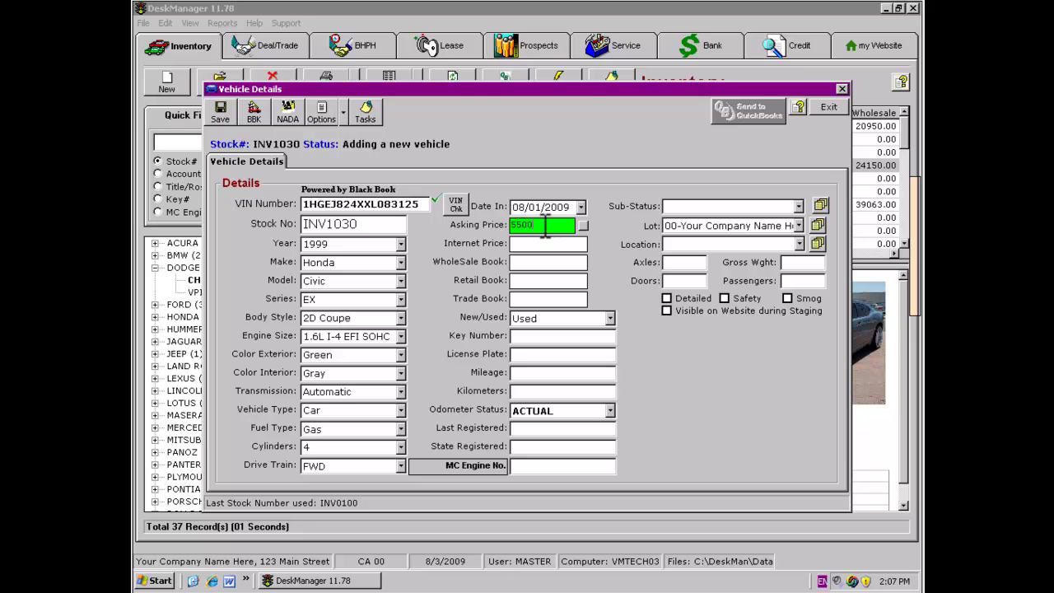
click(598, 375)
text(202921)
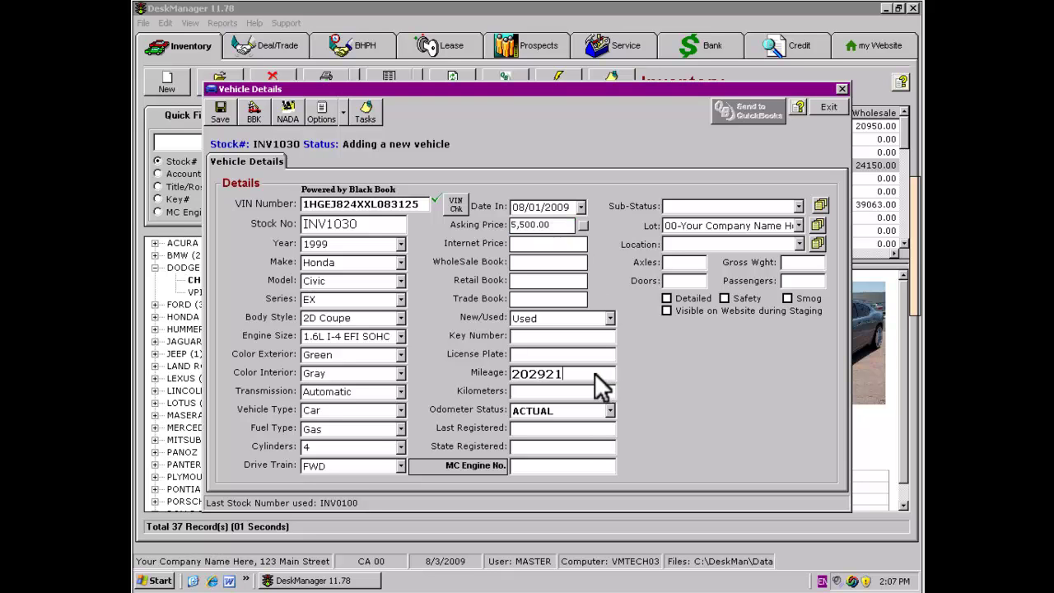
key(Tab)
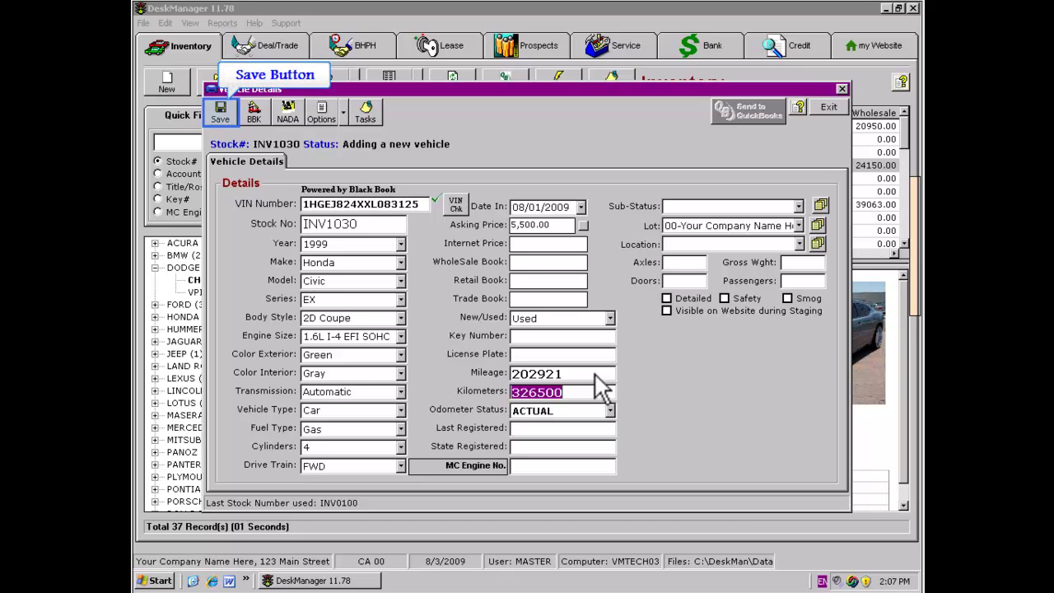
- Save the INV1030 record and show its Options page
click(221, 113)
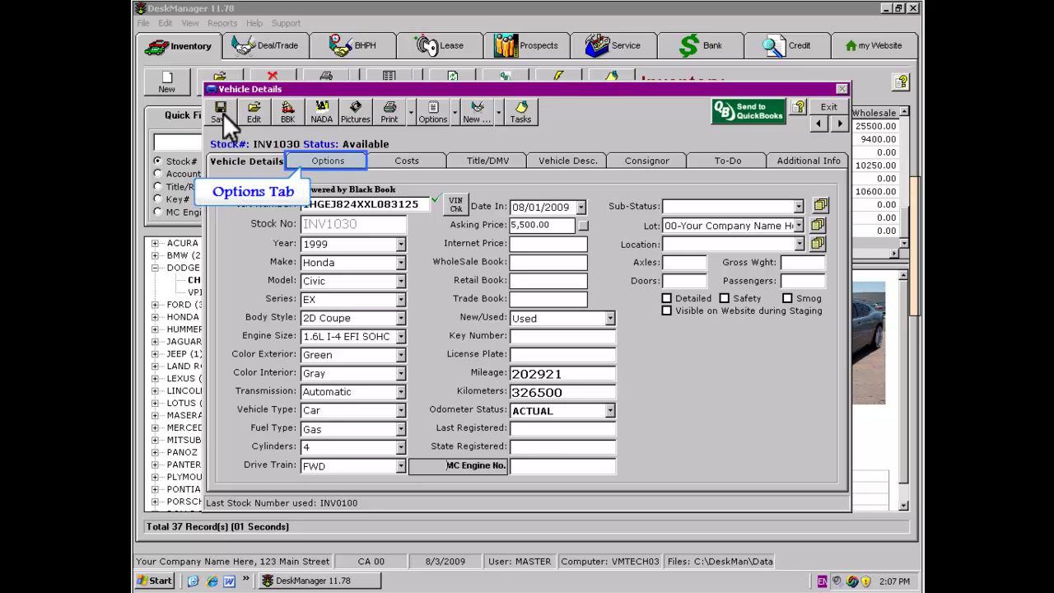
click(330, 160)
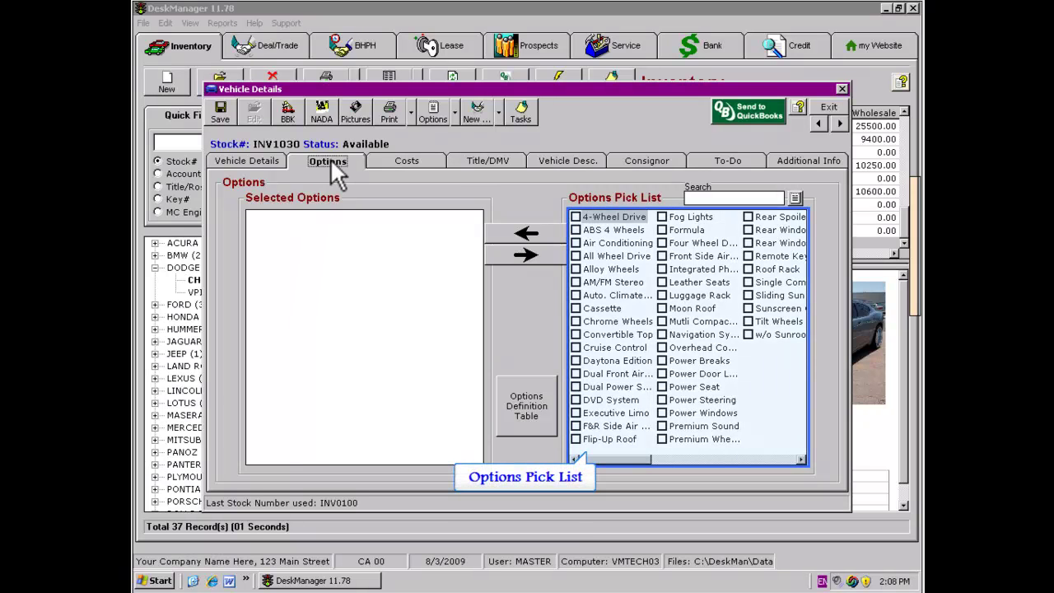
- Add Air Conditioning, Cruise Control, Power Steering, Power Windows, Power Door Locks, Power Breaks and AM/FM Stereo
click(575, 243)
click(576, 347)
click(662, 399)
click(662, 412)
click(662, 374)
click(662, 361)
click(575, 282)
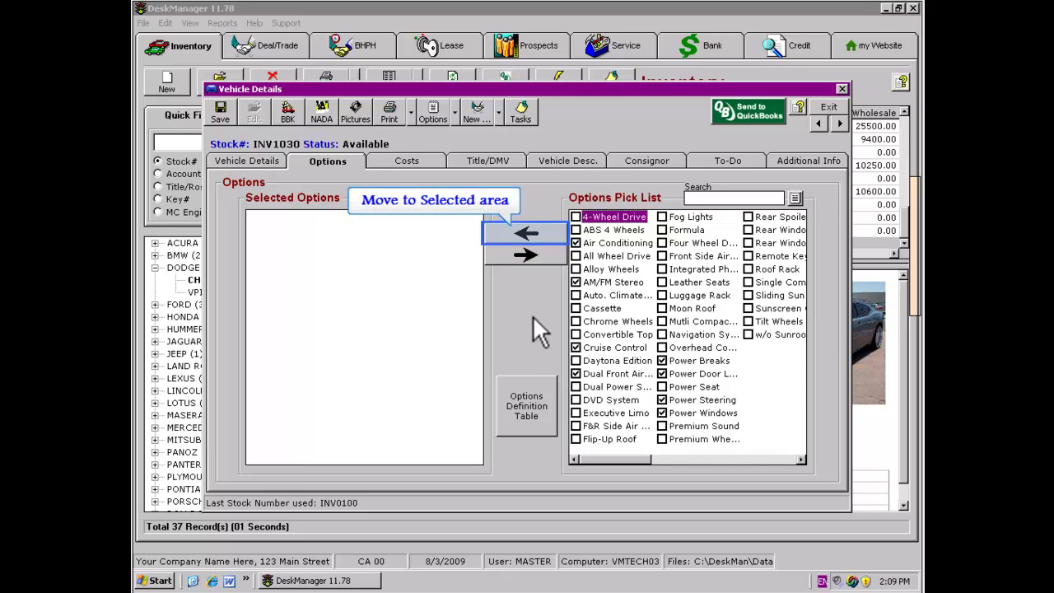
click(527, 233)
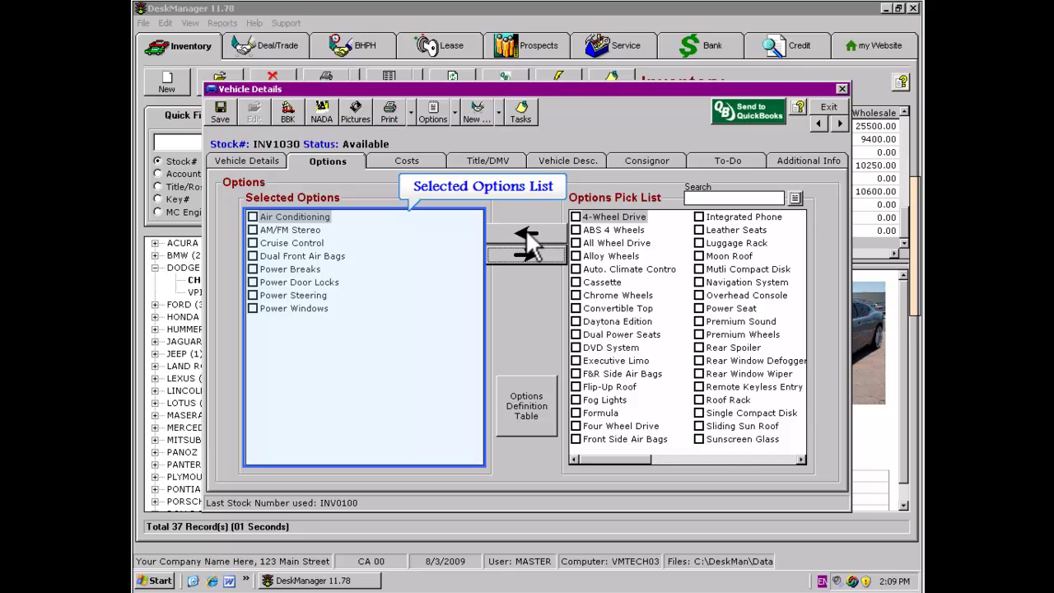
- Add Moon Roof and Rear Window Defogger, removing the accidentally added Convertible Top
click(698, 257)
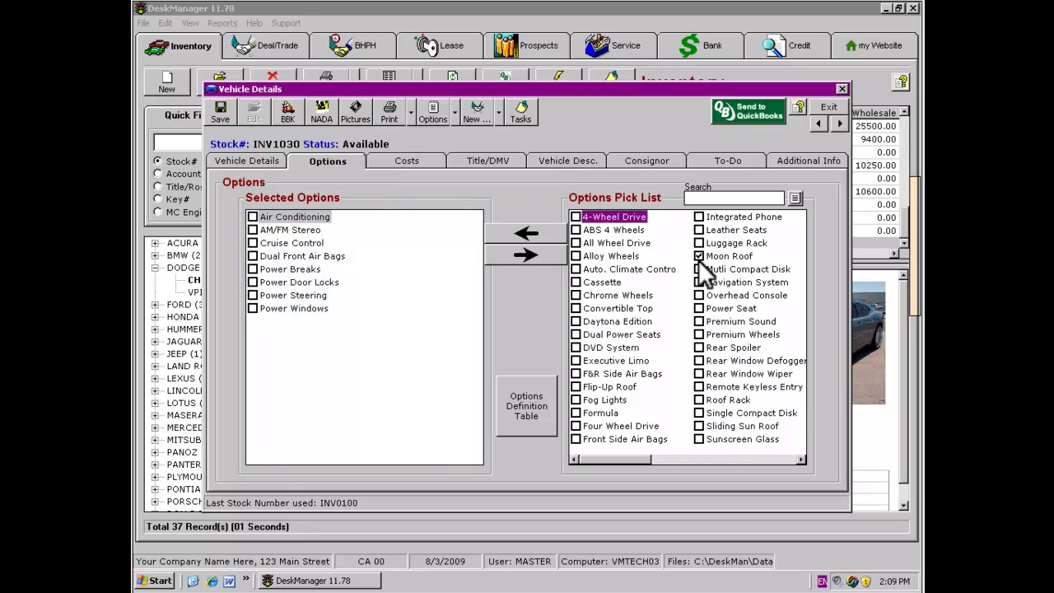
click(698, 359)
click(575, 308)
click(527, 234)
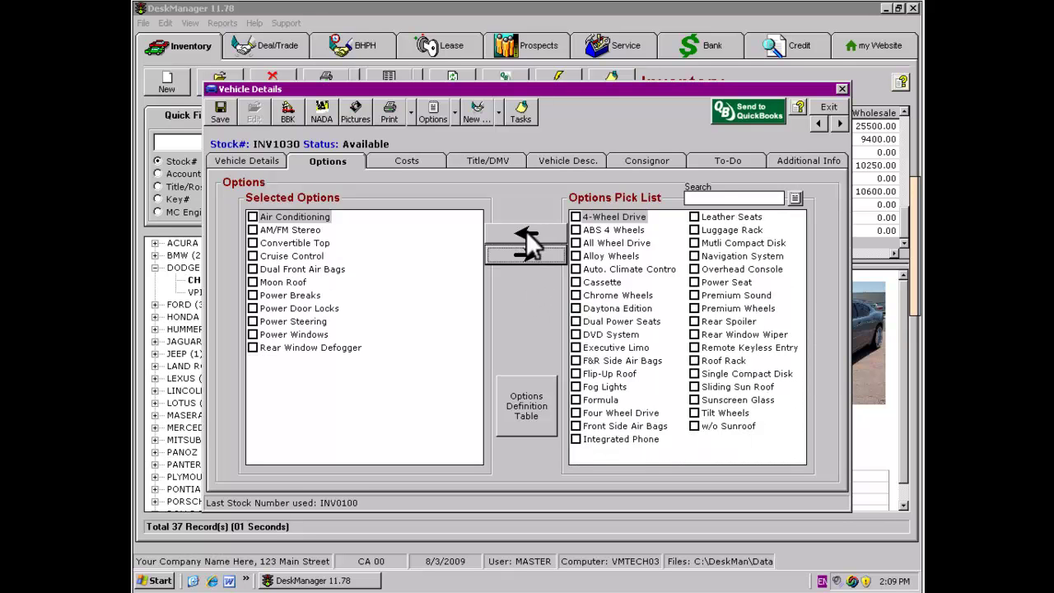
click(253, 244)
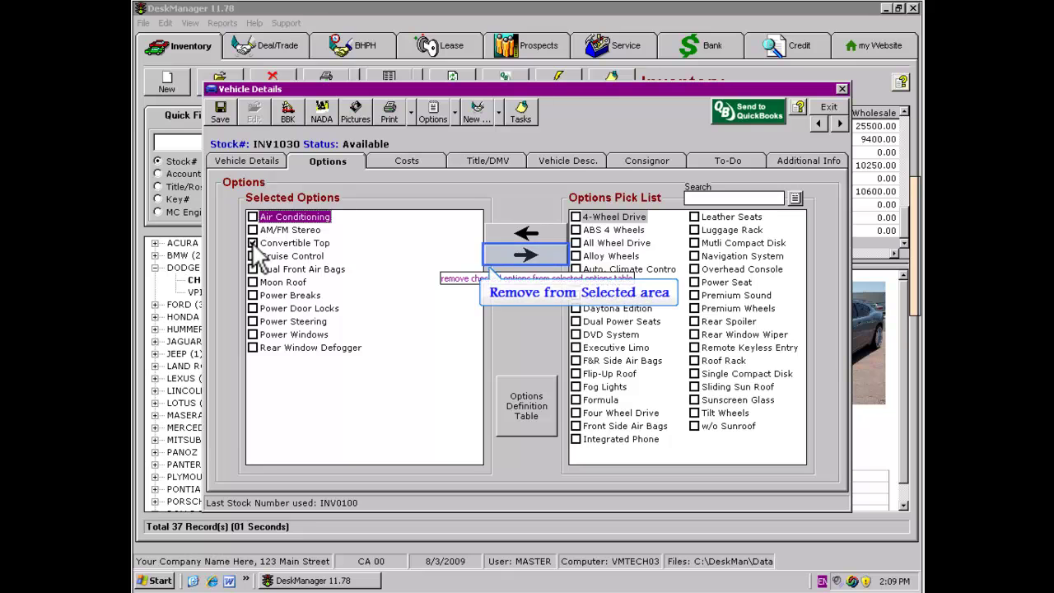
click(525, 254)
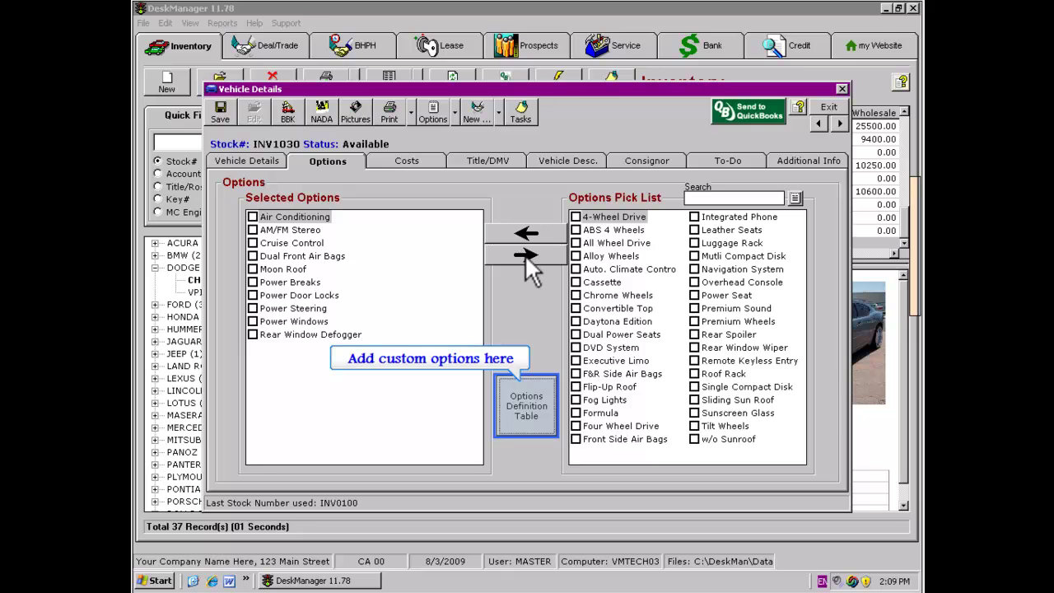
- Review the Options Definition table for custom options, then close it
click(526, 402)
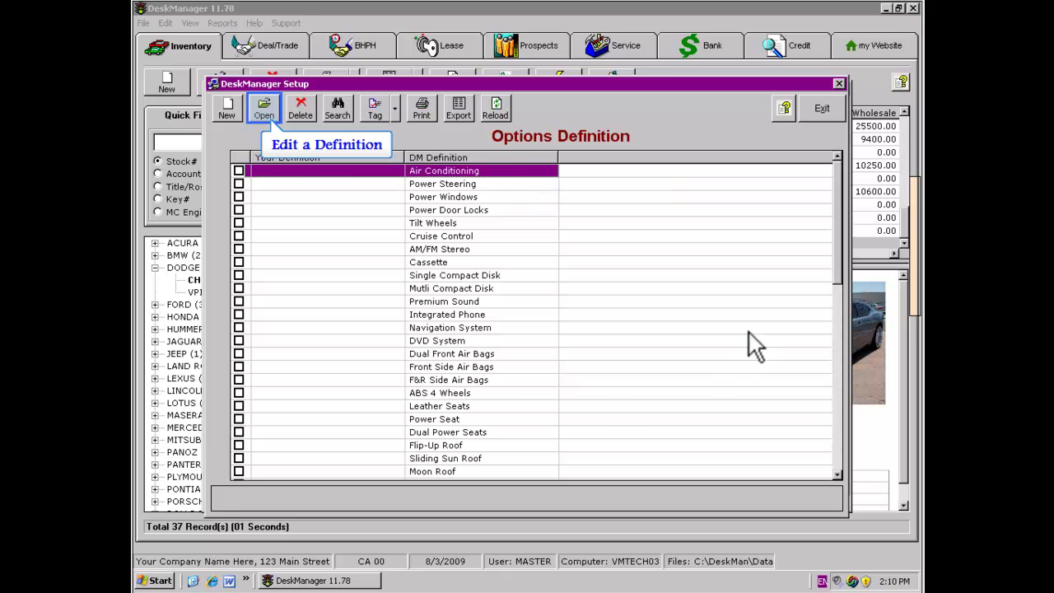
click(830, 115)
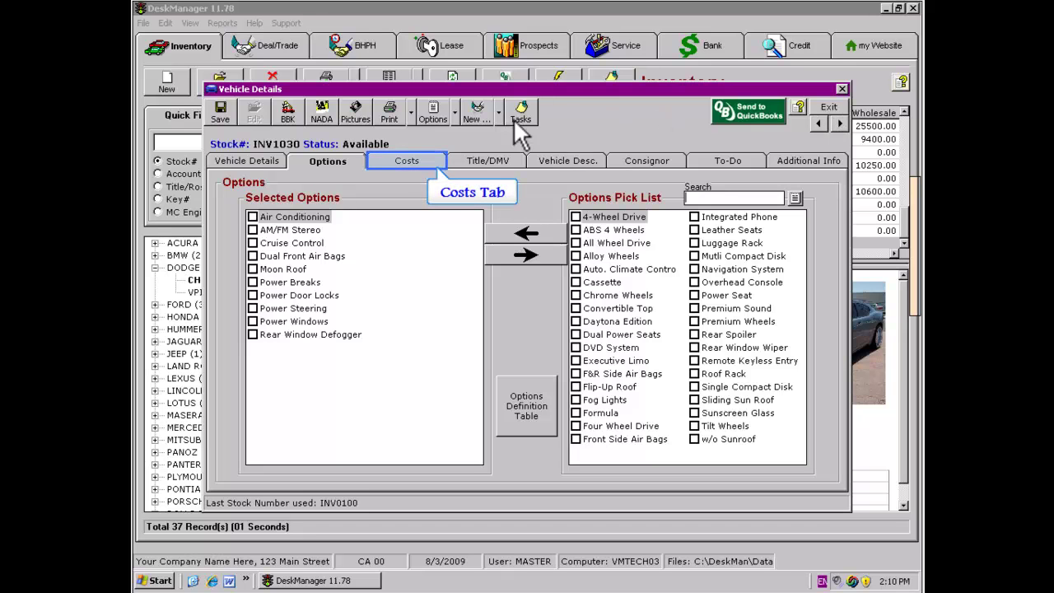
- Show INV1030's Costs page with its flooring fields and expense history
click(393, 159)
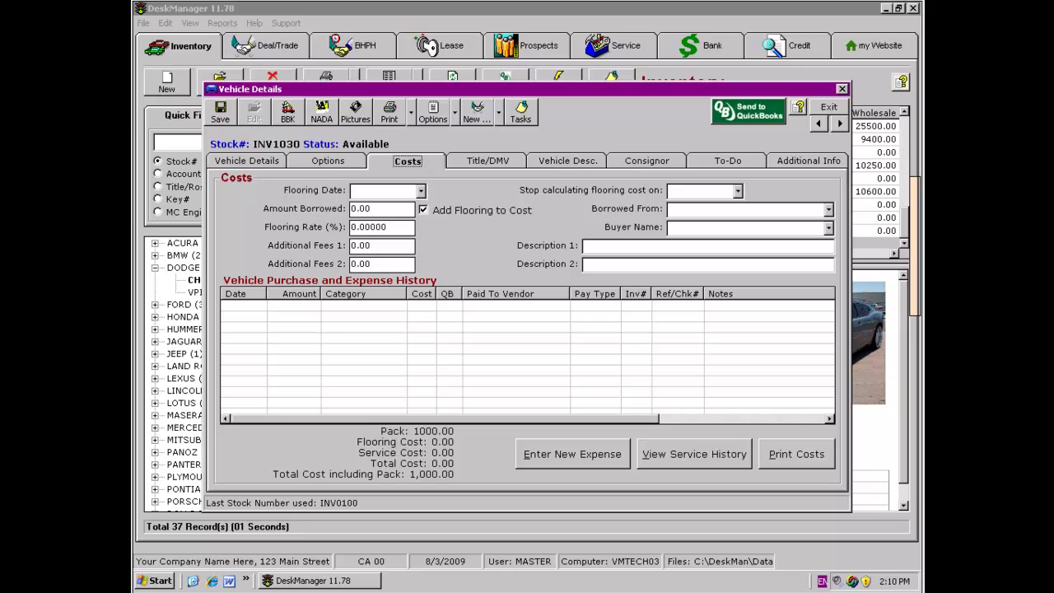
- Enter flooring date 08/01/2009, amount borrowed 3,750 and flooring rate 8.795%
click(421, 190)
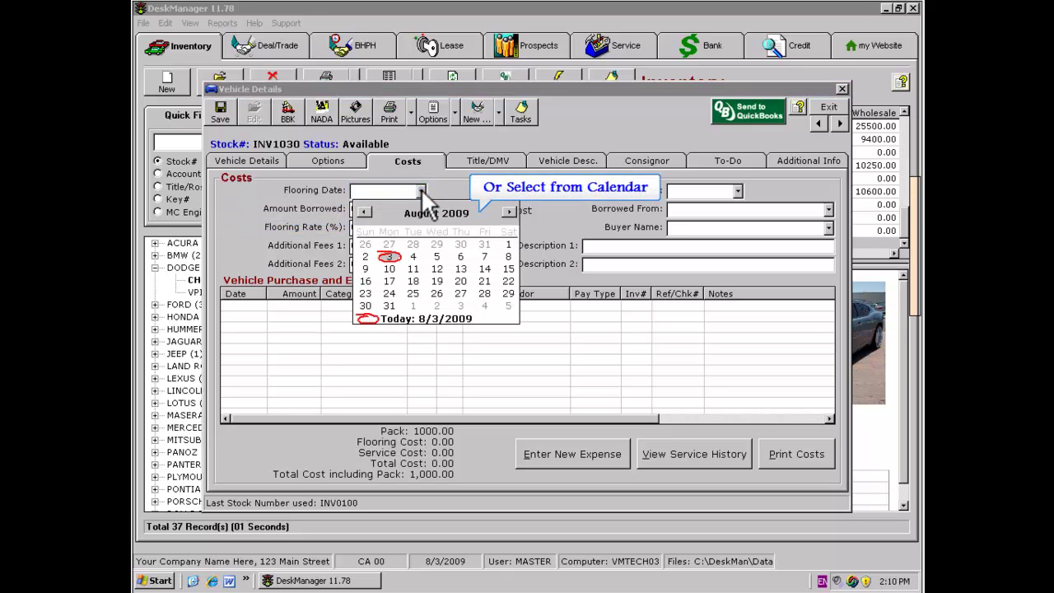
click(508, 245)
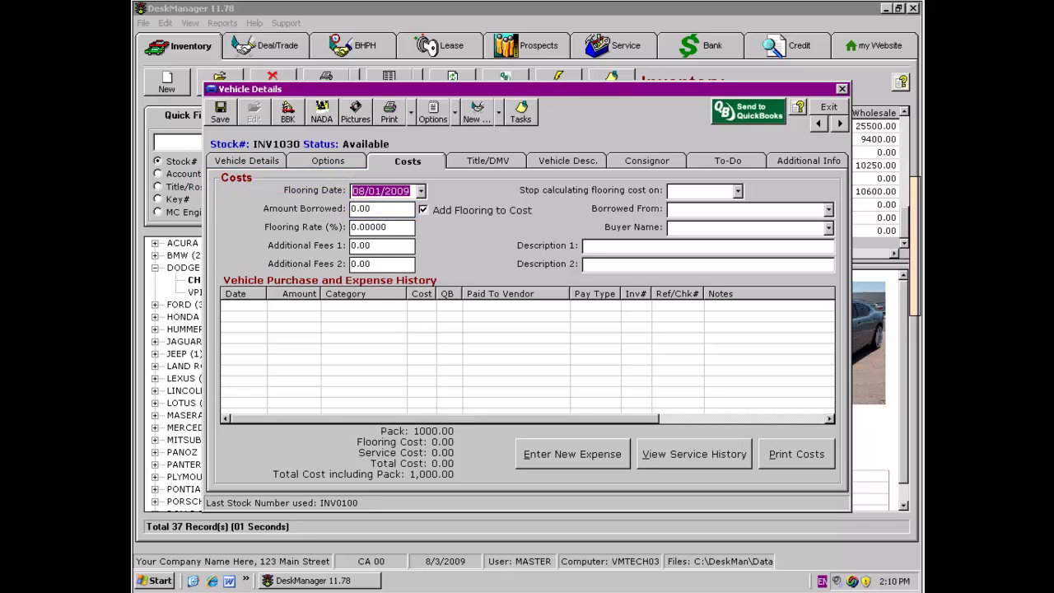
key(Tab)
text(3750)
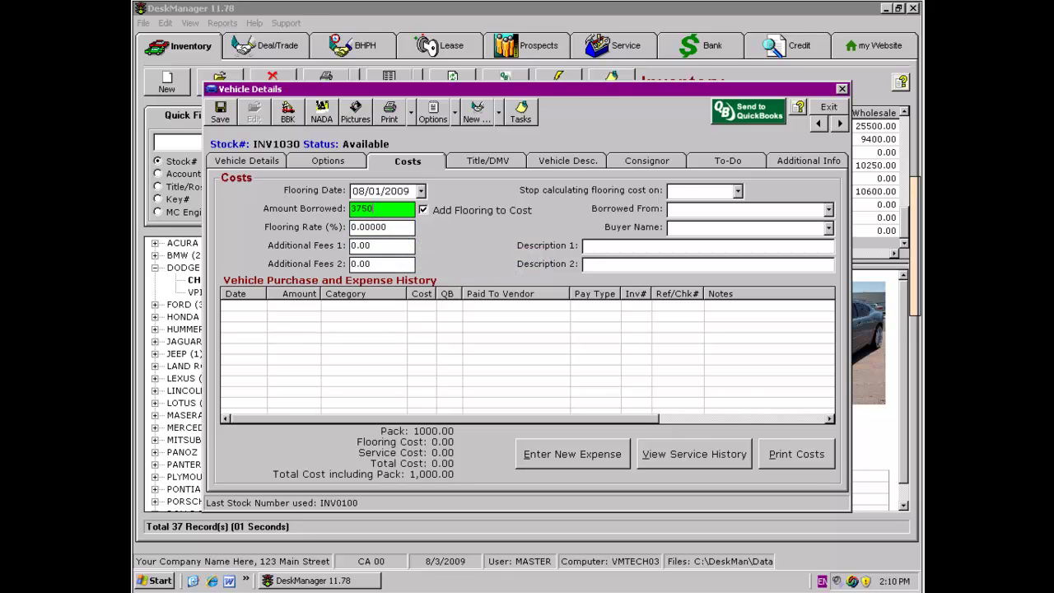
key(Tab)
text(8.795)
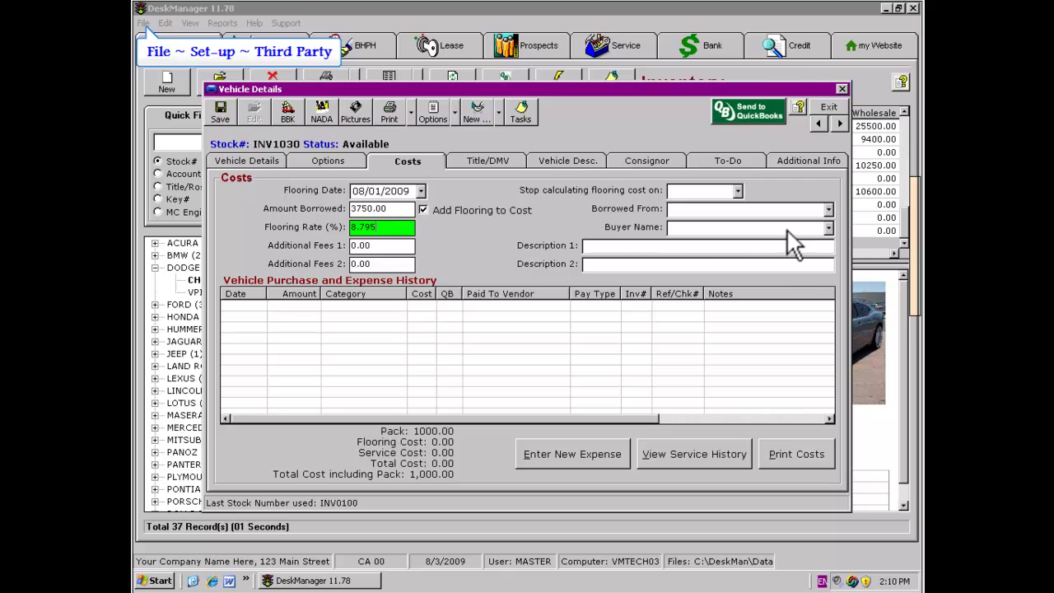
- Choose Bank of America as the lender, save the flooring, and start a new expense
click(830, 207)
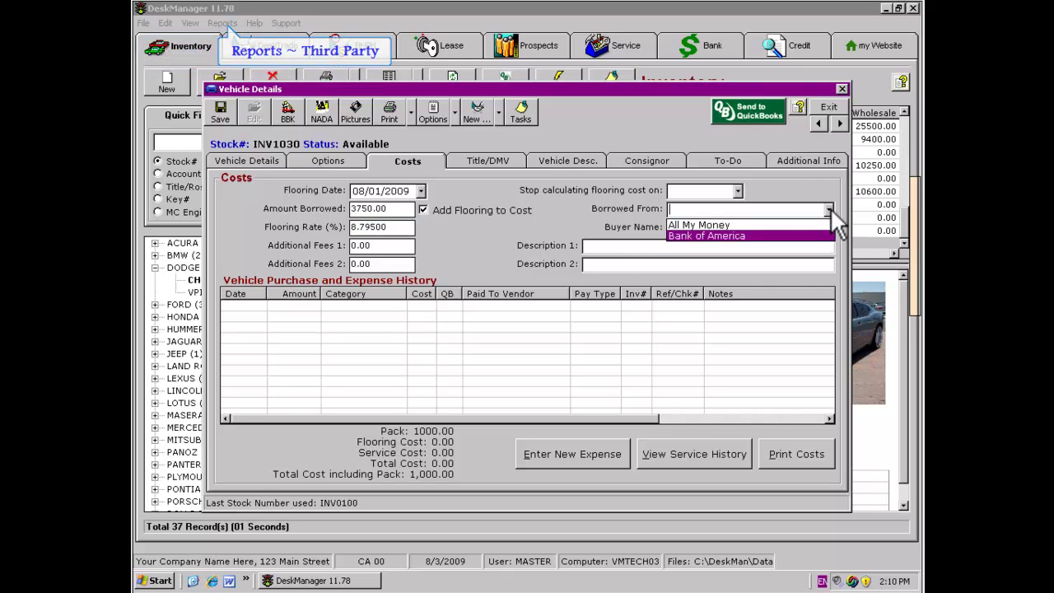
click(740, 237)
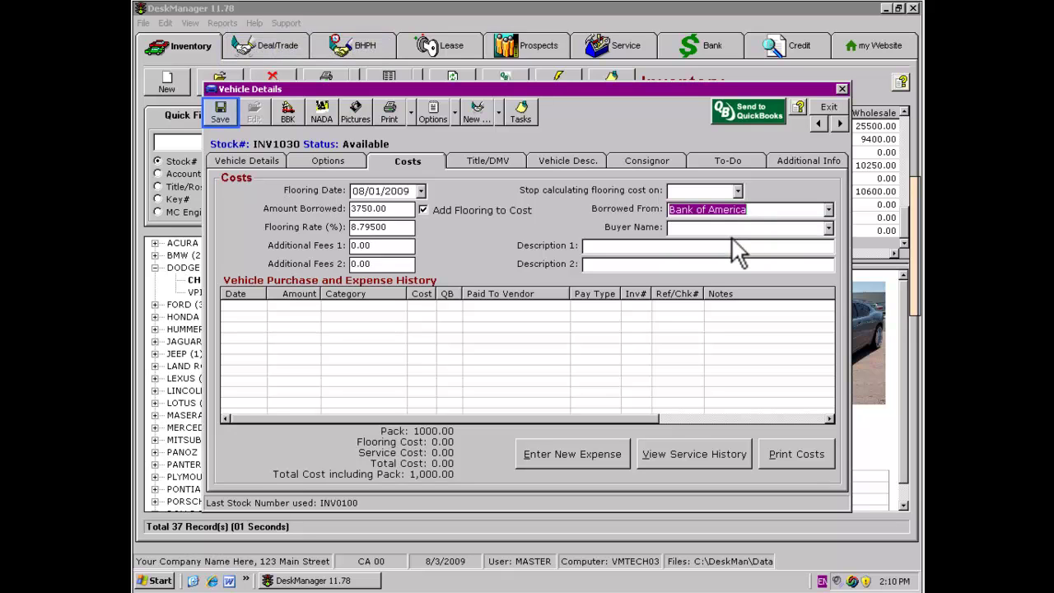
click(221, 114)
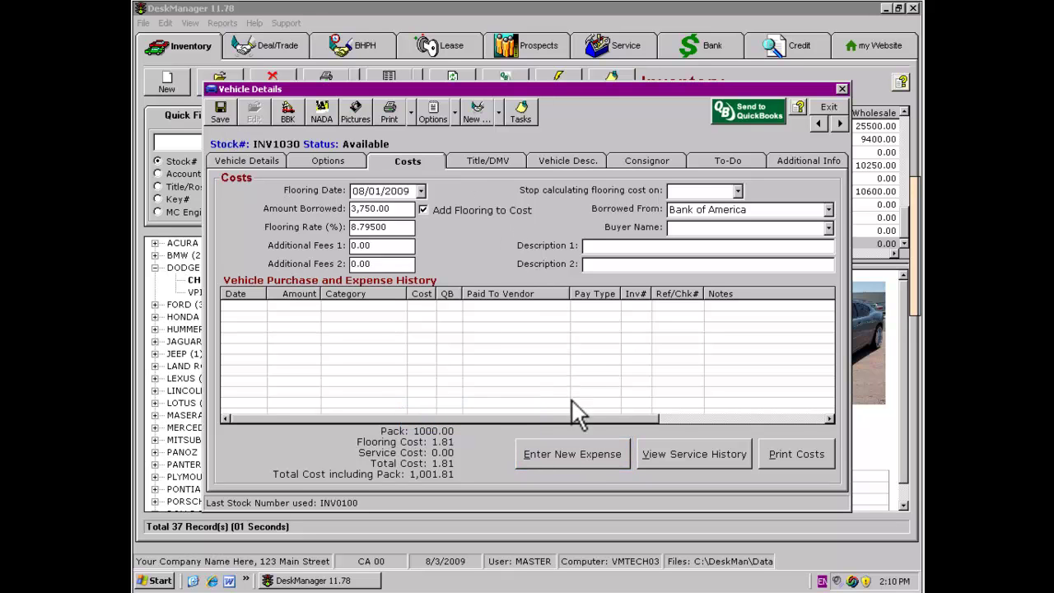
click(573, 453)
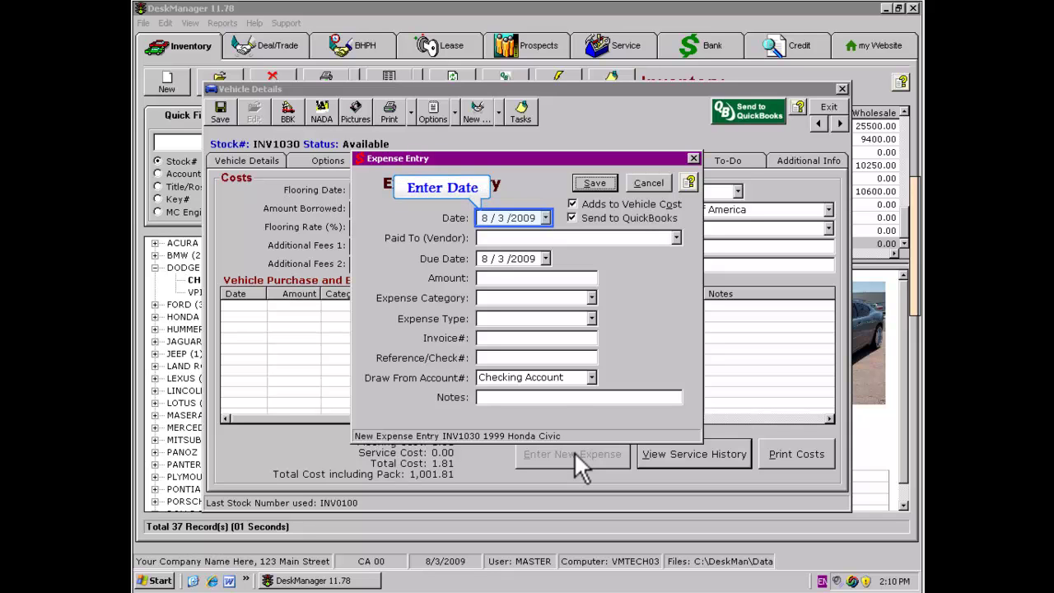
- Set the expense date to 8/1/2009 and choose <Add New> in the Paid To vendor list
click(546, 217)
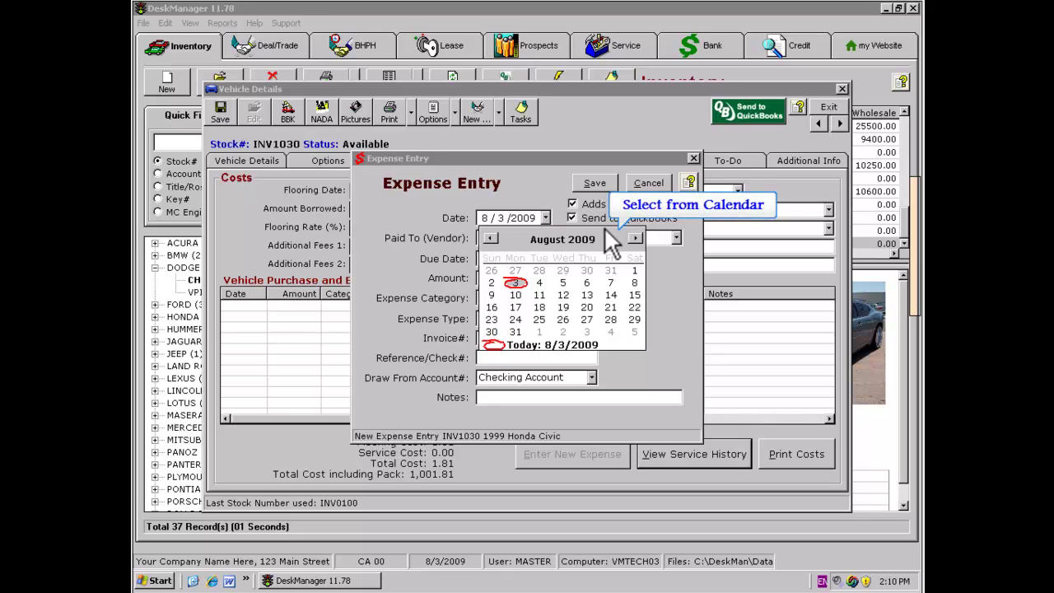
click(634, 270)
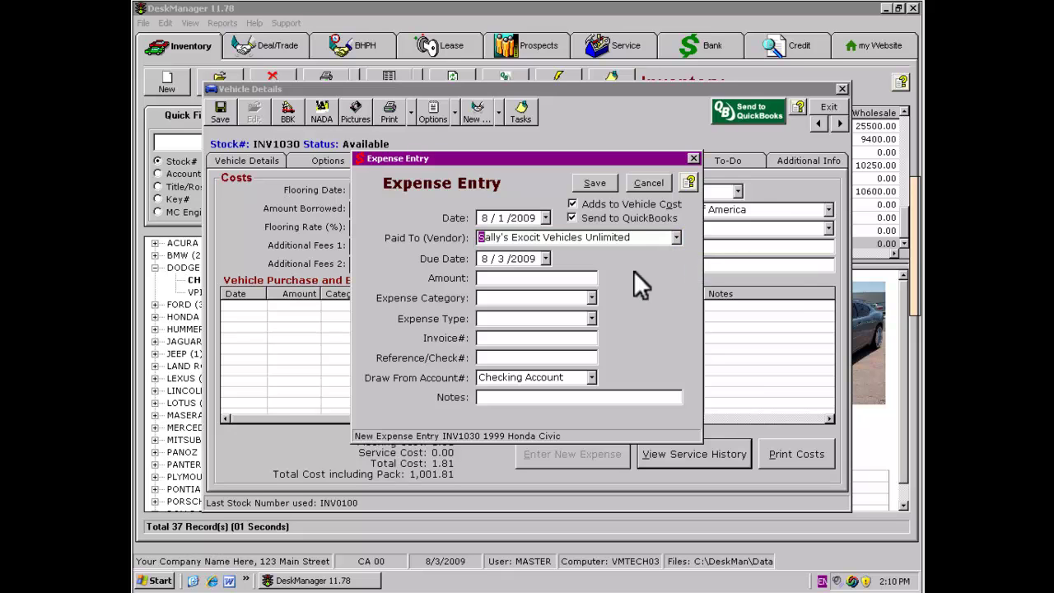
click(677, 237)
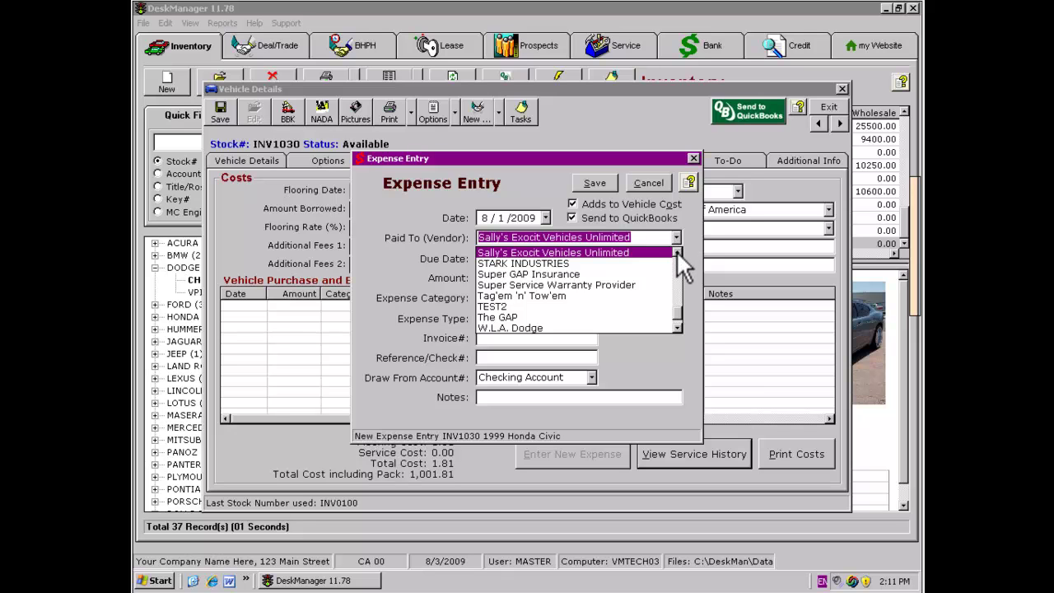
click(682, 280)
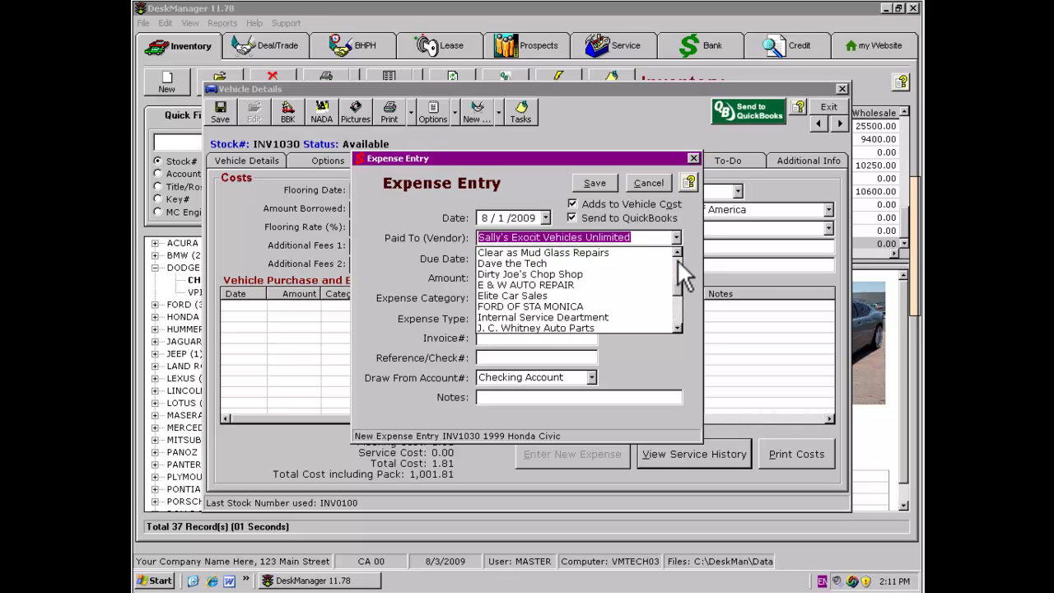
click(677, 259)
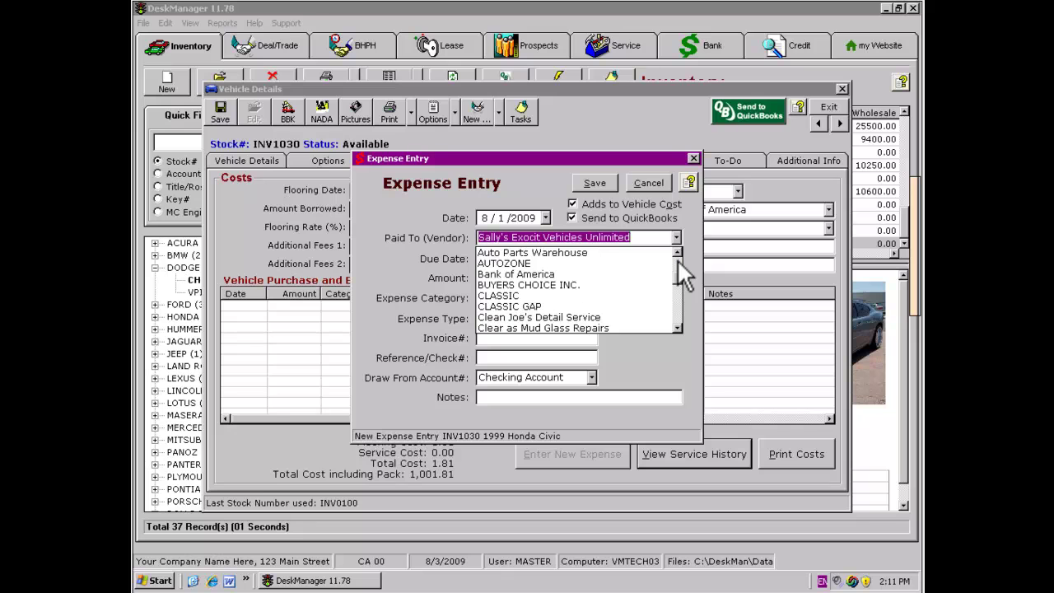
click(676, 258)
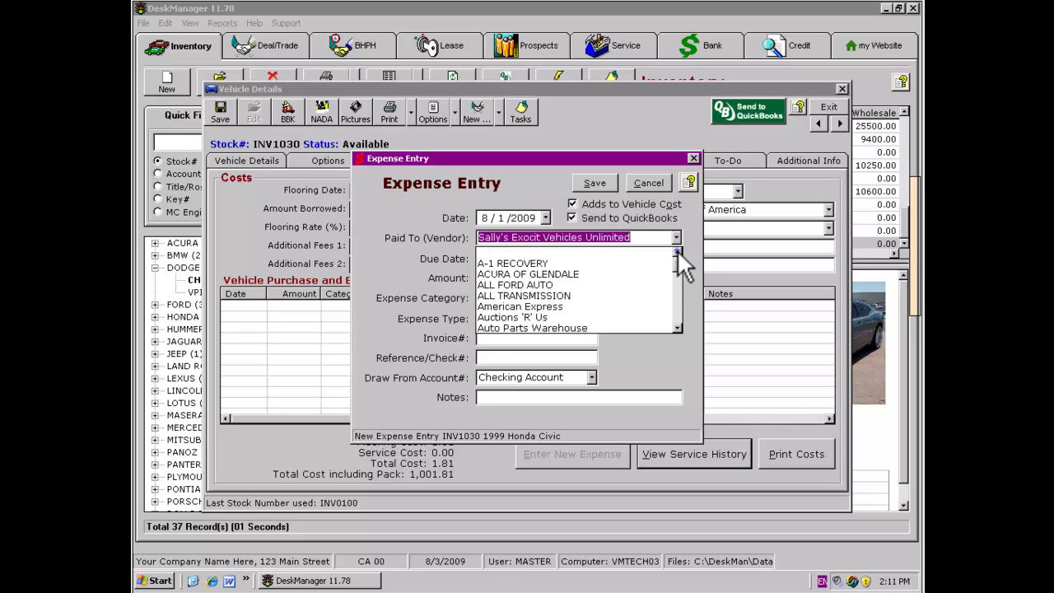
click(677, 252)
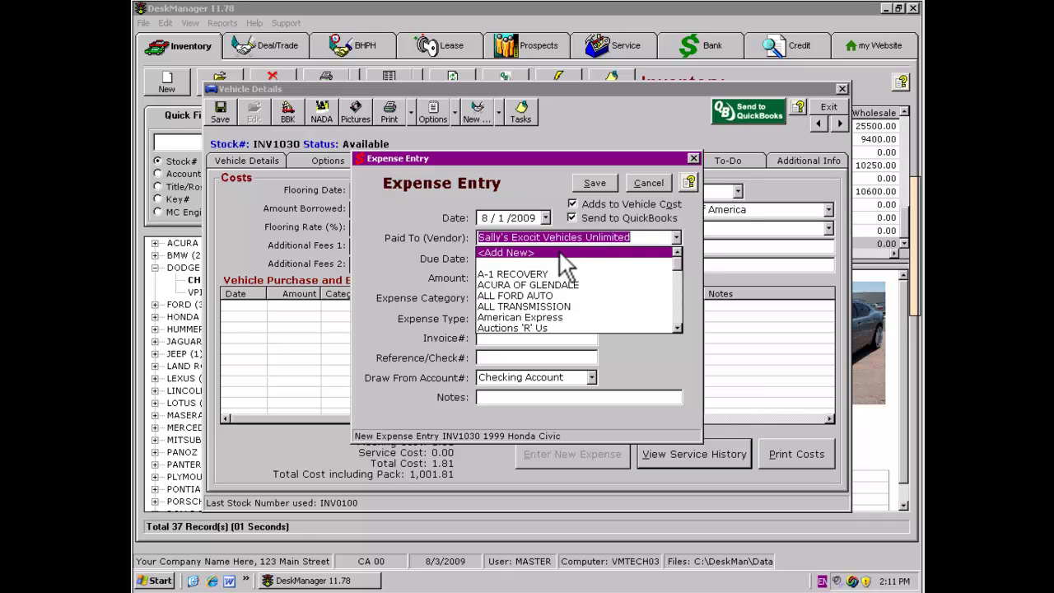
- Add New Auction Company as a new vendor
click(506, 252)
text(New )
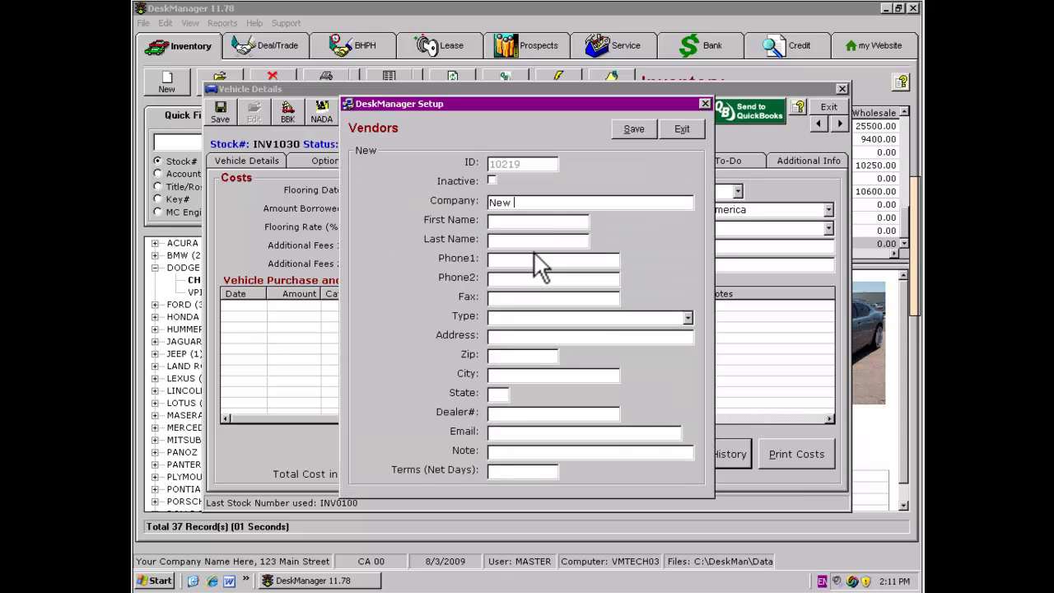
text(Audtion Compan)
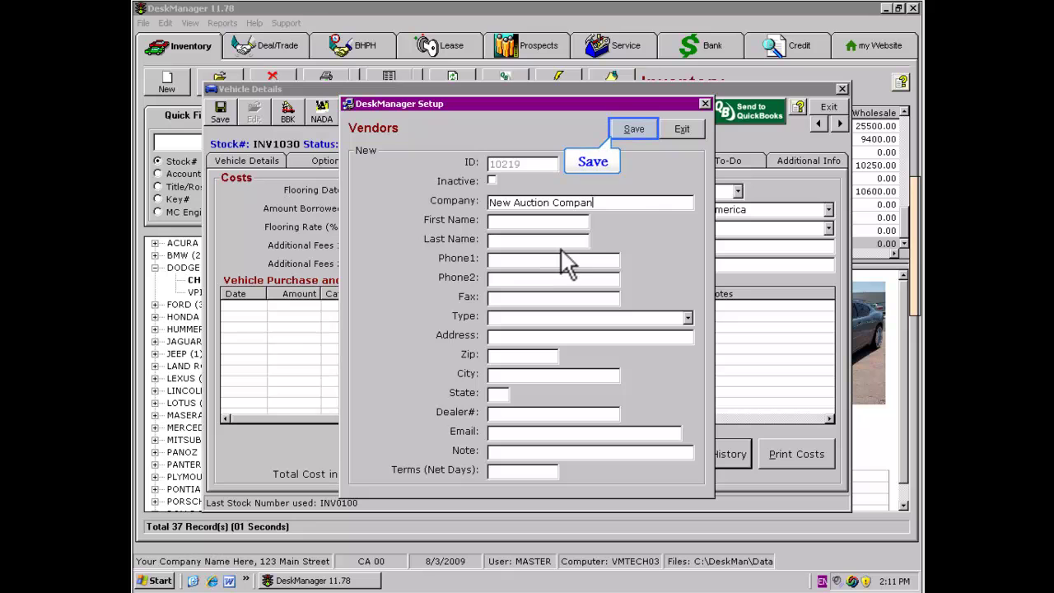
click(633, 129)
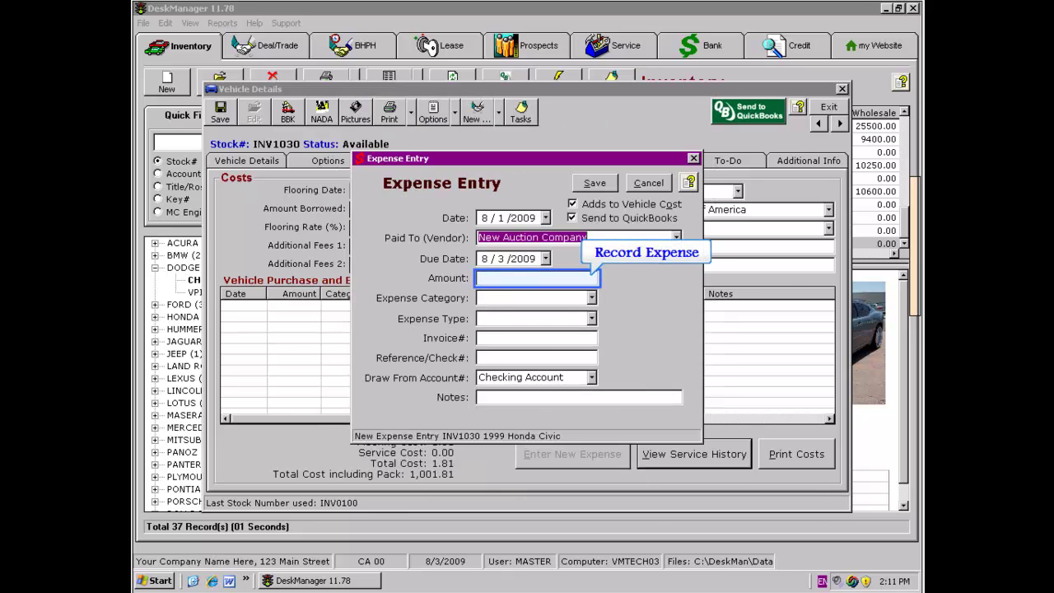
- Enter amount 3,750 and set the expense category to PURCHASE
text(3750)
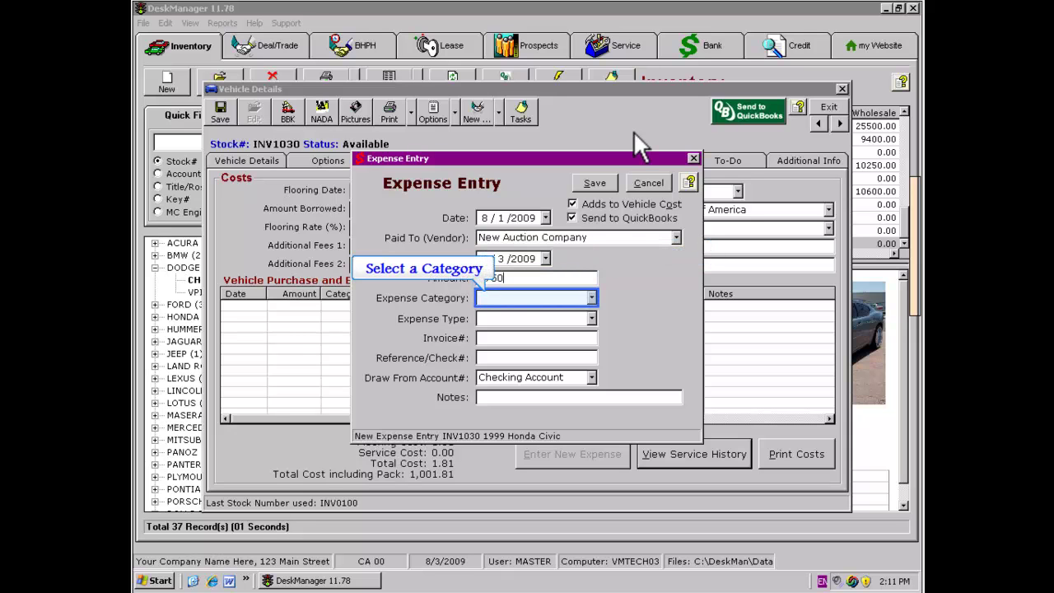
click(591, 297)
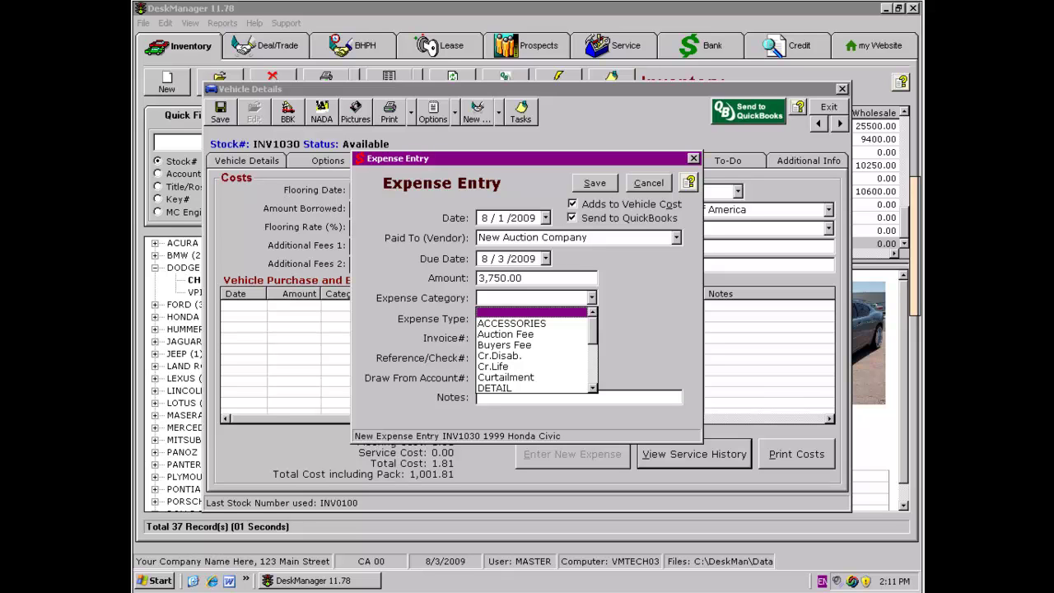
key(p)
key(Return)
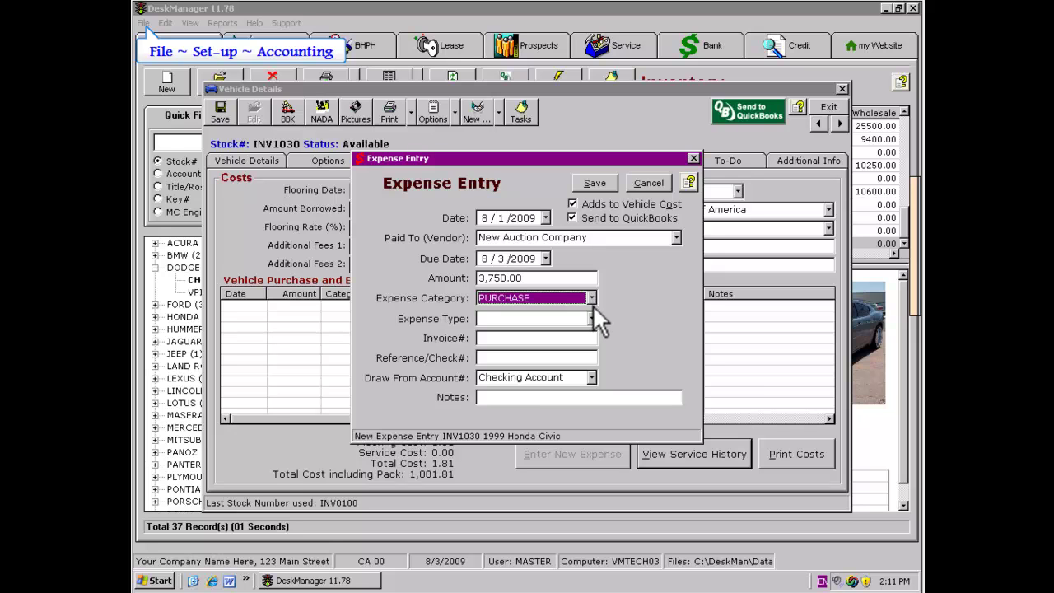
- Save the 3,750.00 New Auction Company purchase with a blank expense type and no invoice or reference numbers
click(592, 318)
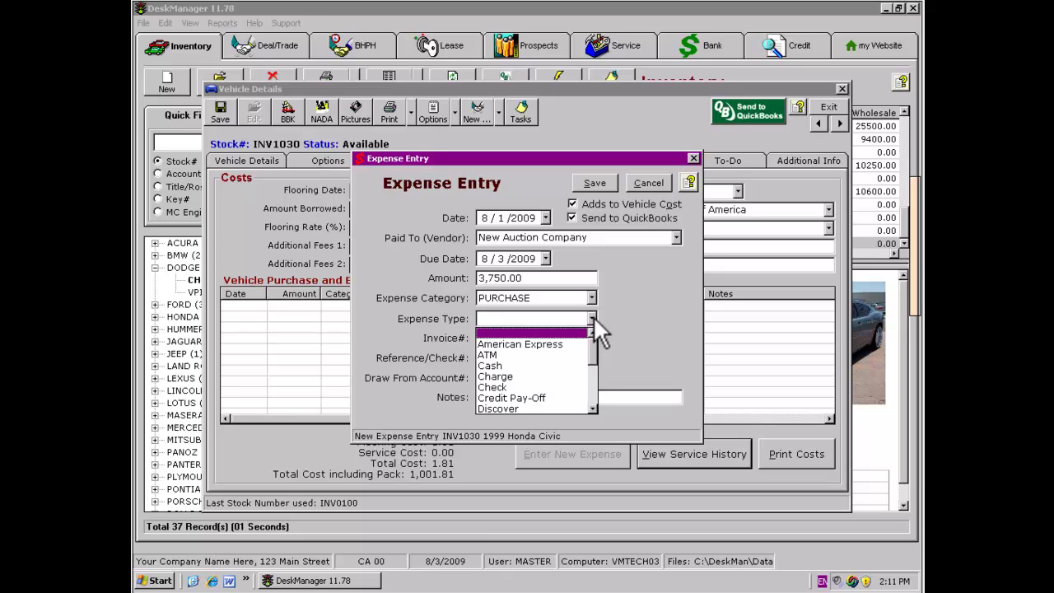
key(Return)
key(Tab)
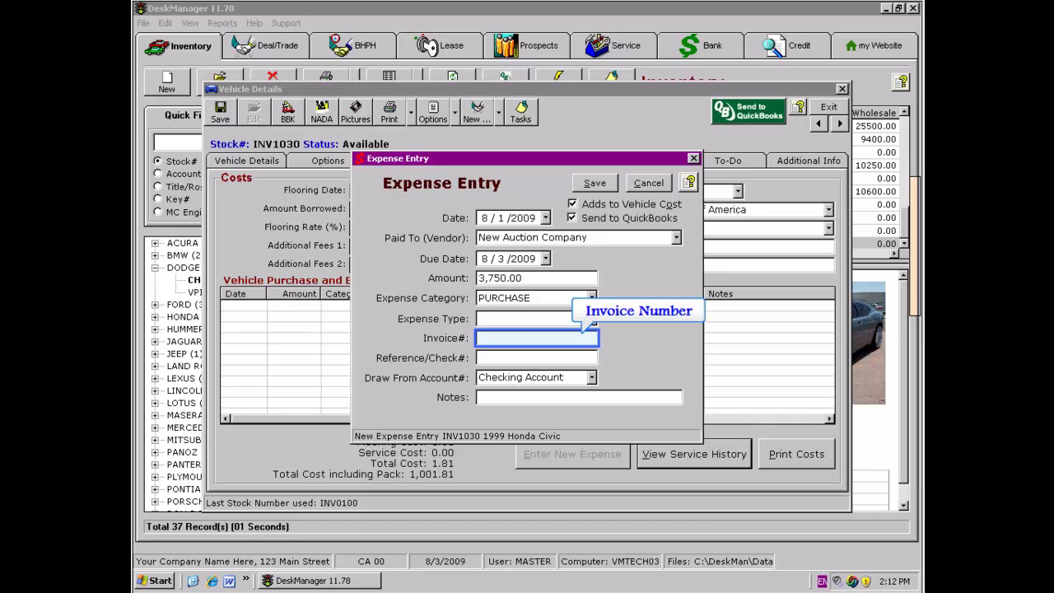
click(536, 357)
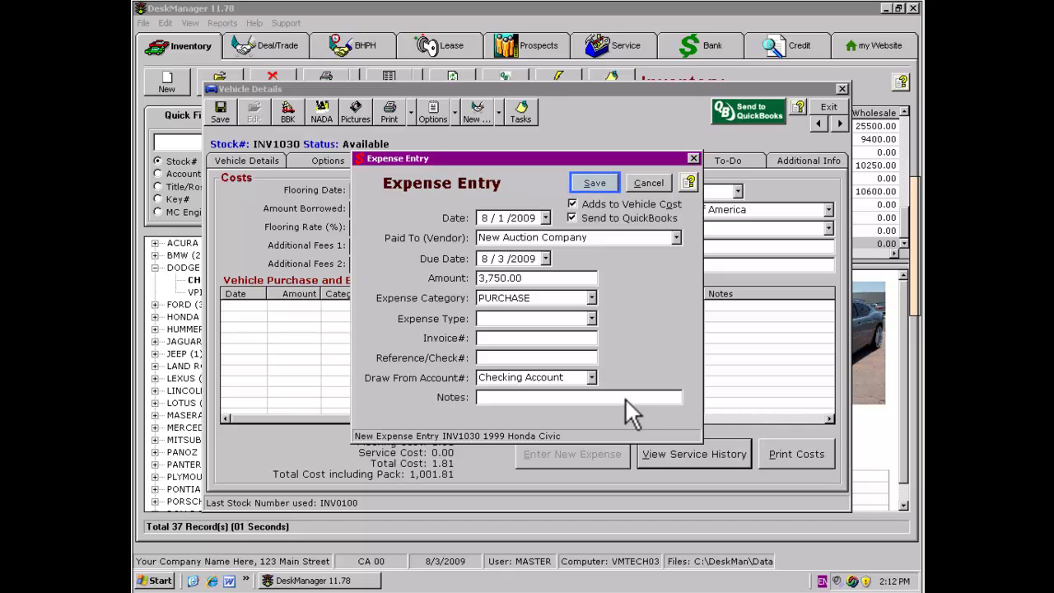
click(594, 182)
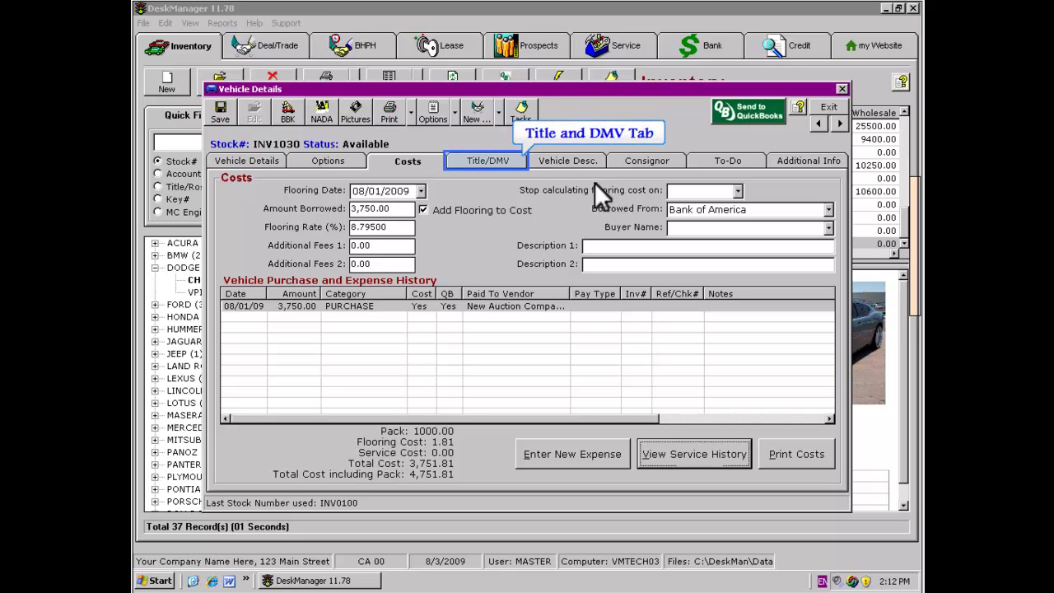
- On the Title/DMV tab, set Title In Date 08/03/2009, title state CA and status Clear
click(502, 159)
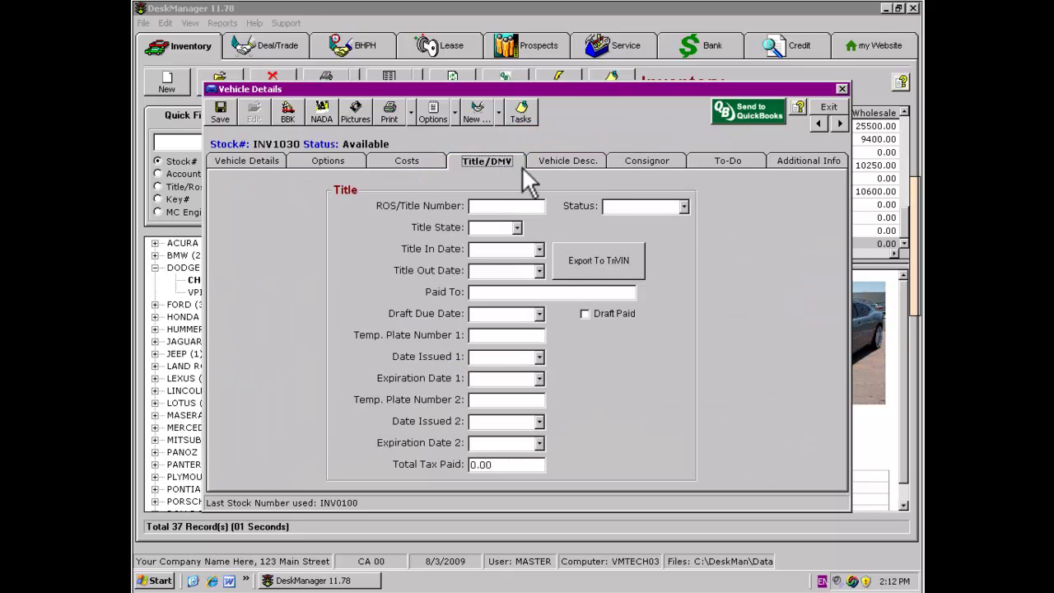
click(541, 249)
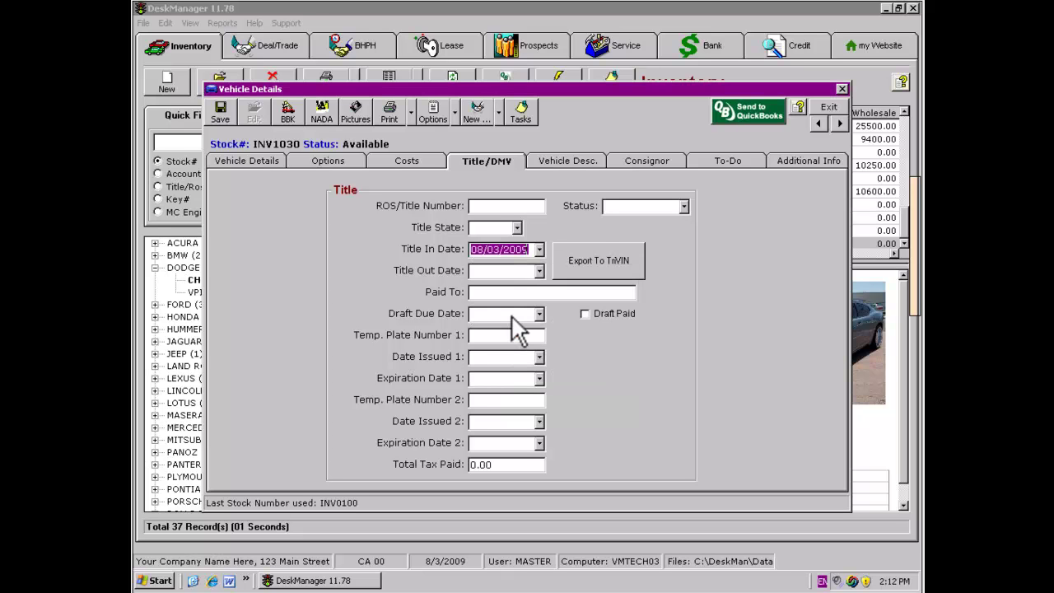
click(517, 227)
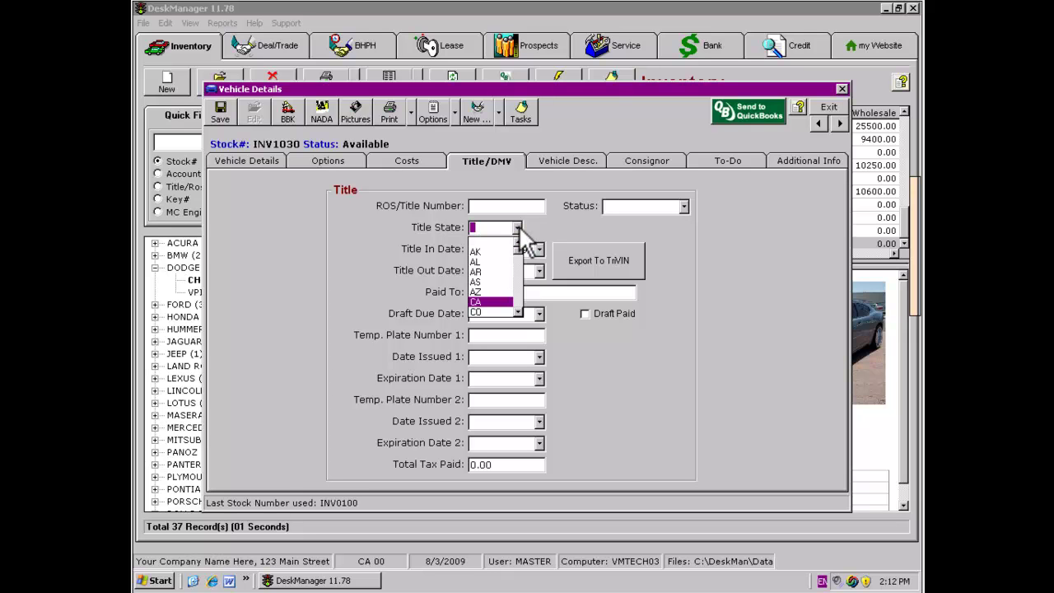
click(495, 302)
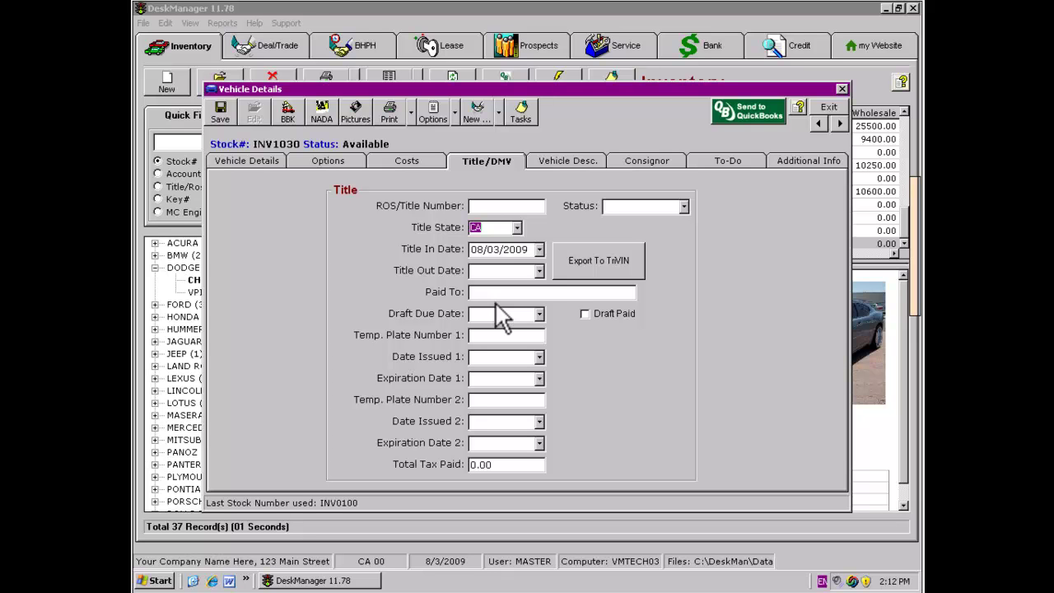
click(684, 205)
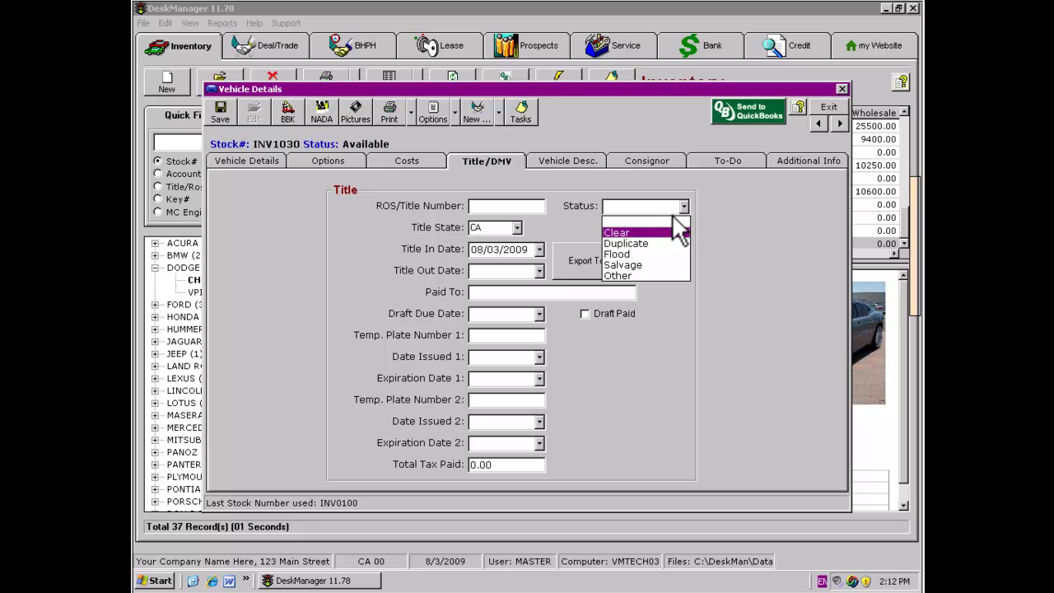
click(671, 234)
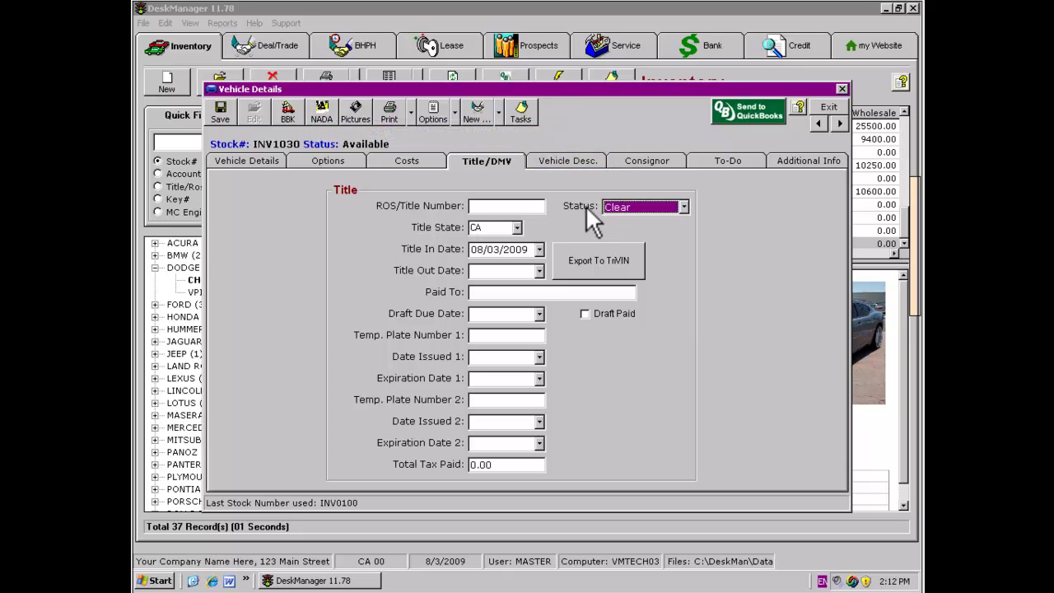
click(570, 161)
- Enter the description 'One owner, Non Smoker, Lovingly Maintained, extra clean.' in Vehicle Desc
text(One )
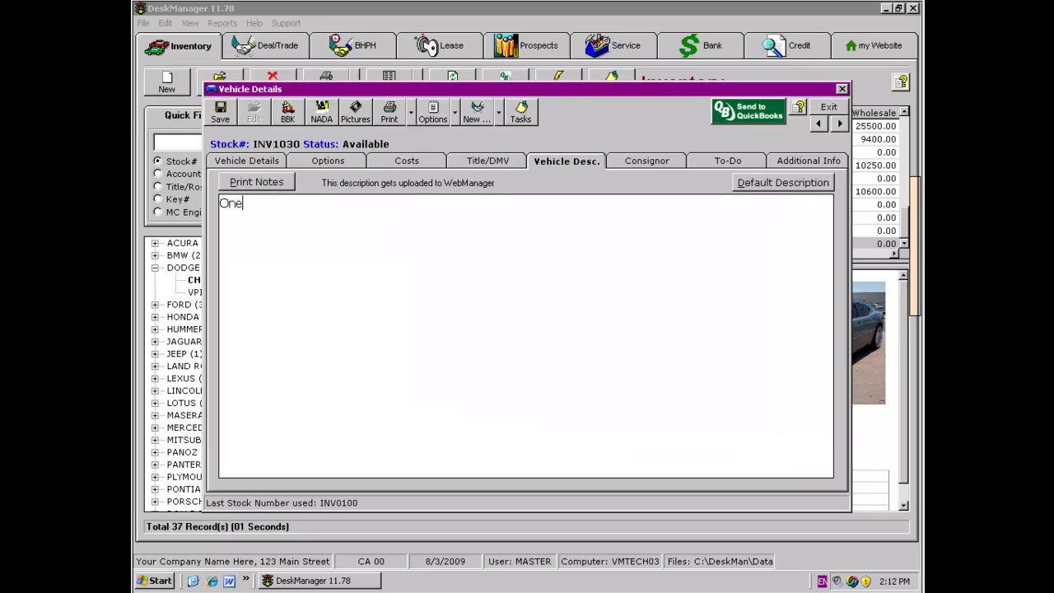
text(owner, Non Smoker, L)
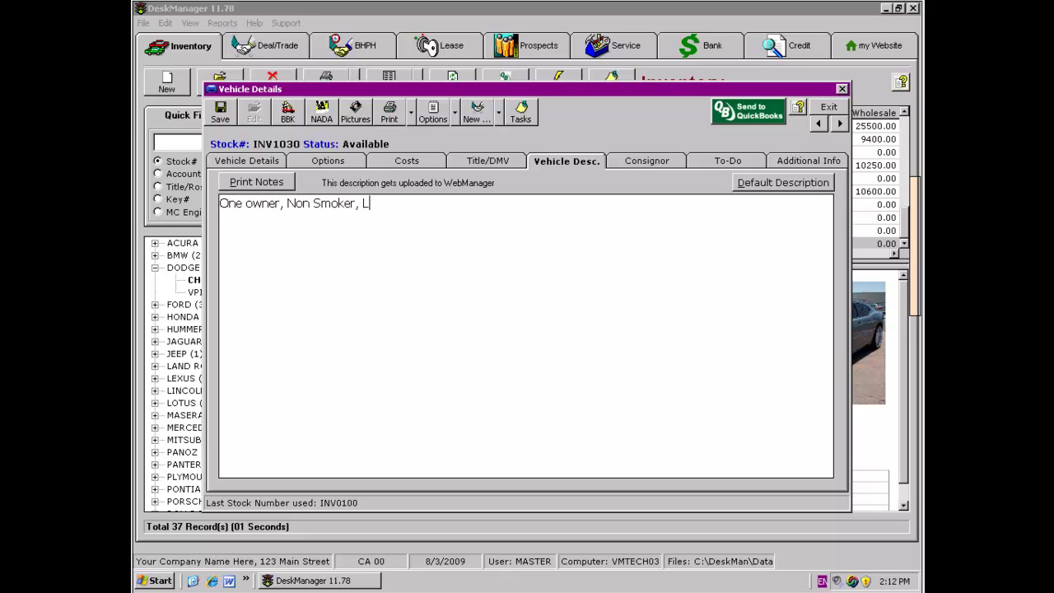
text(ovingly Maintained)
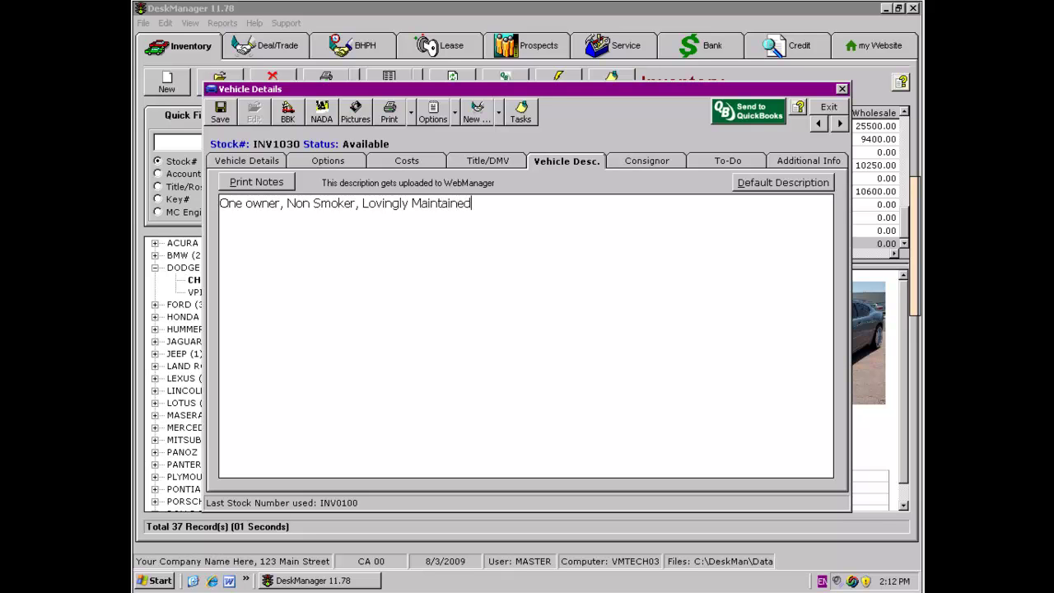
text(, extra clean.)
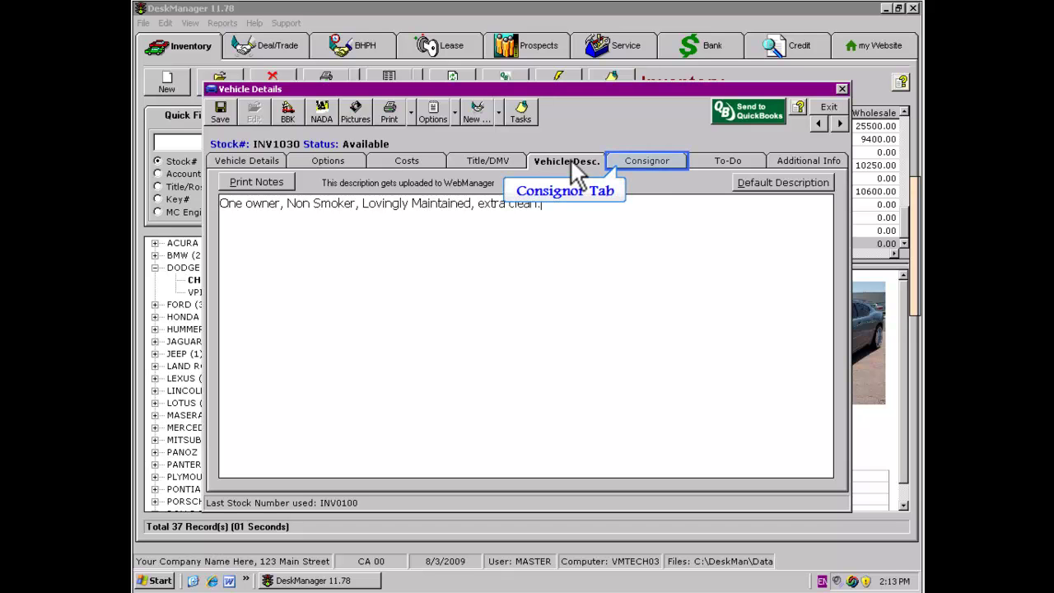
- On the Consignor tab, pick Consignment Specialties from the Consignors list
click(646, 169)
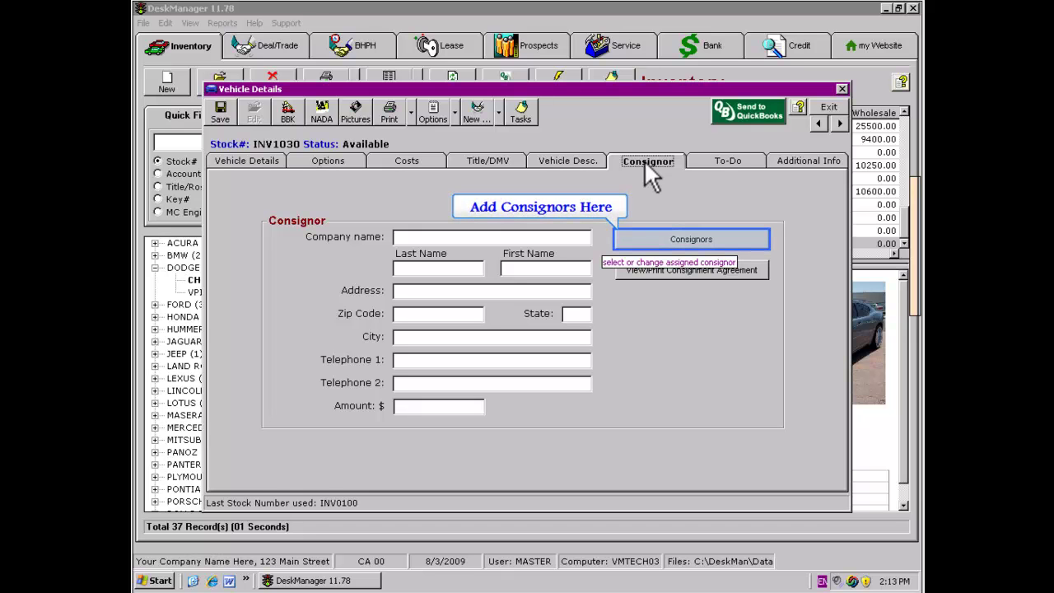
click(657, 242)
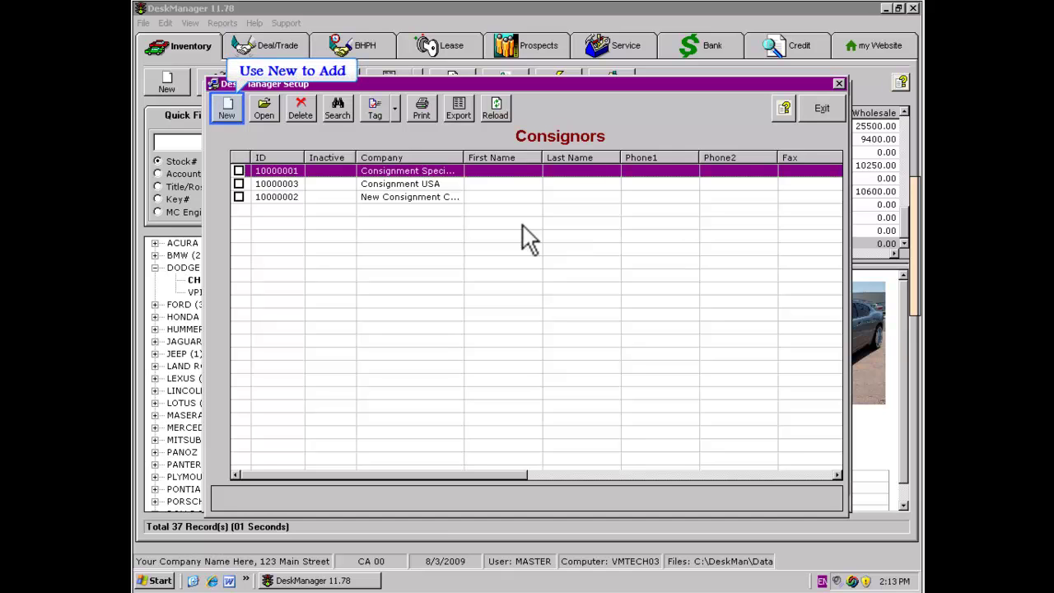
double_click(470, 171)
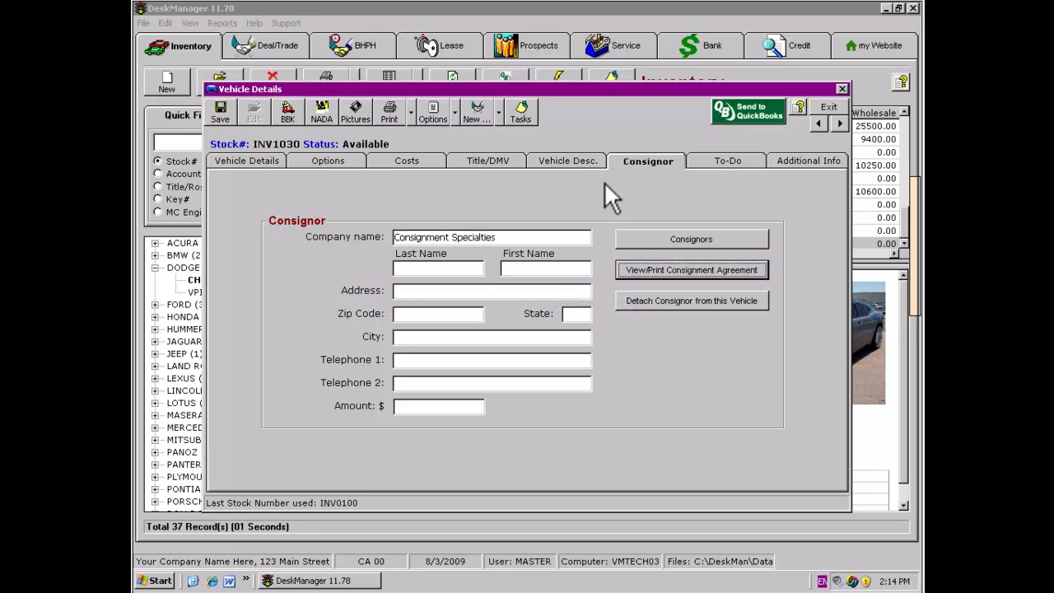
- Preview the consignment agreement, then detach Consignment Specialties from the vehicle
click(689, 269)
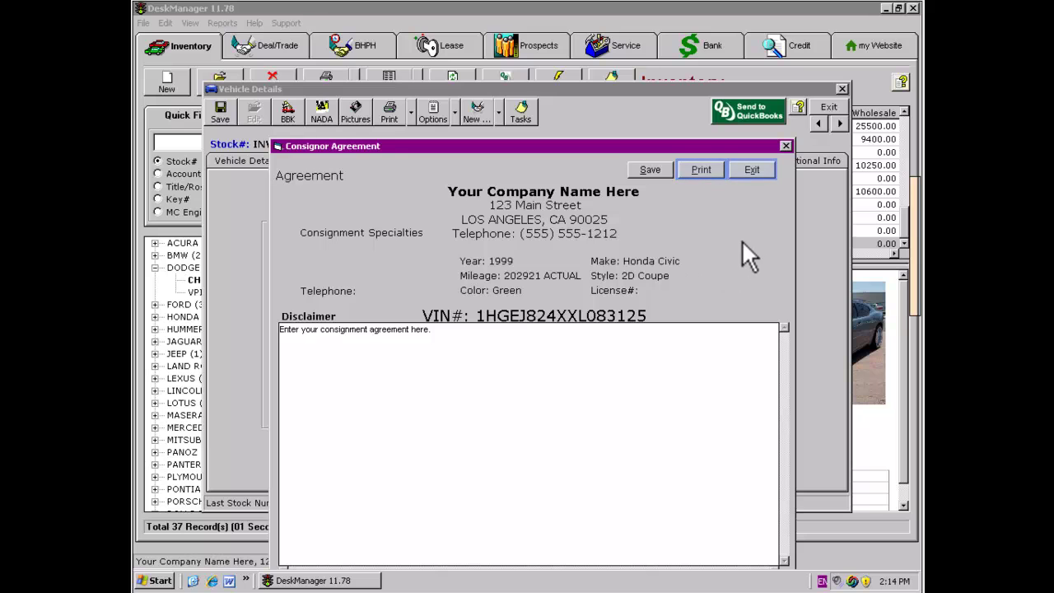
click(752, 170)
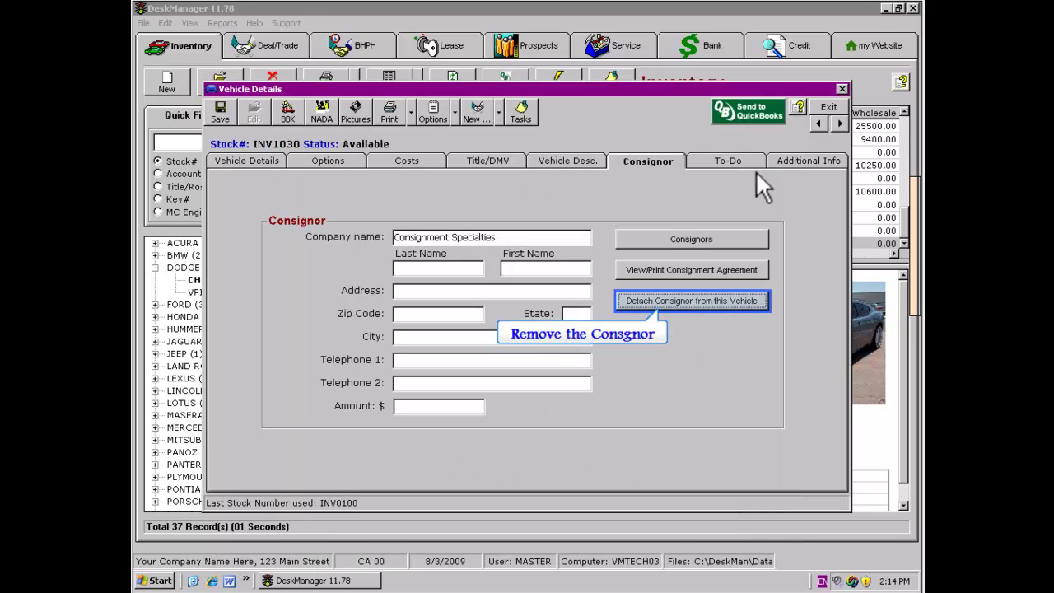
click(695, 296)
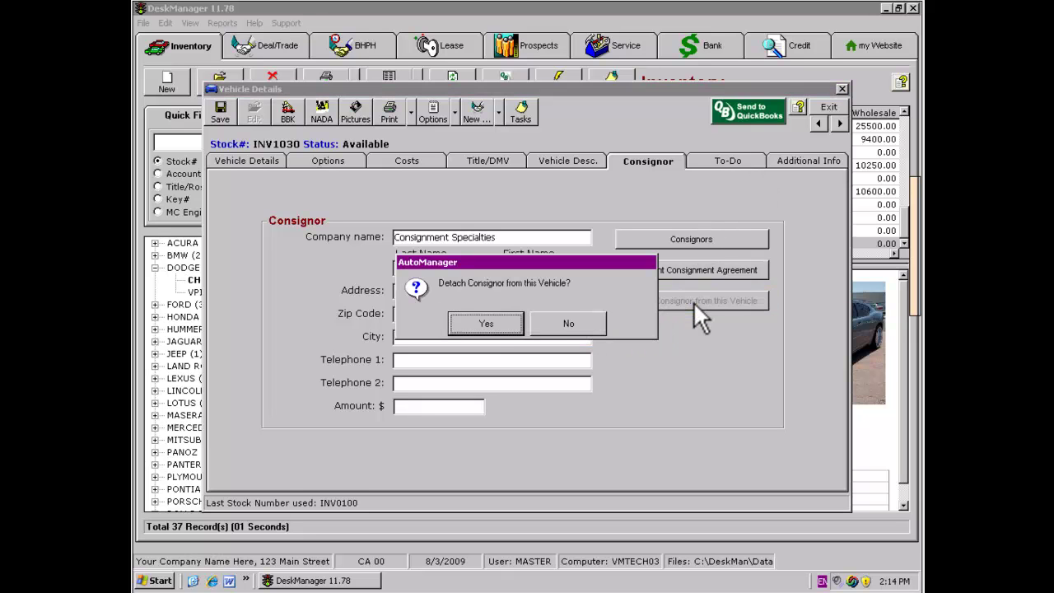
click(489, 326)
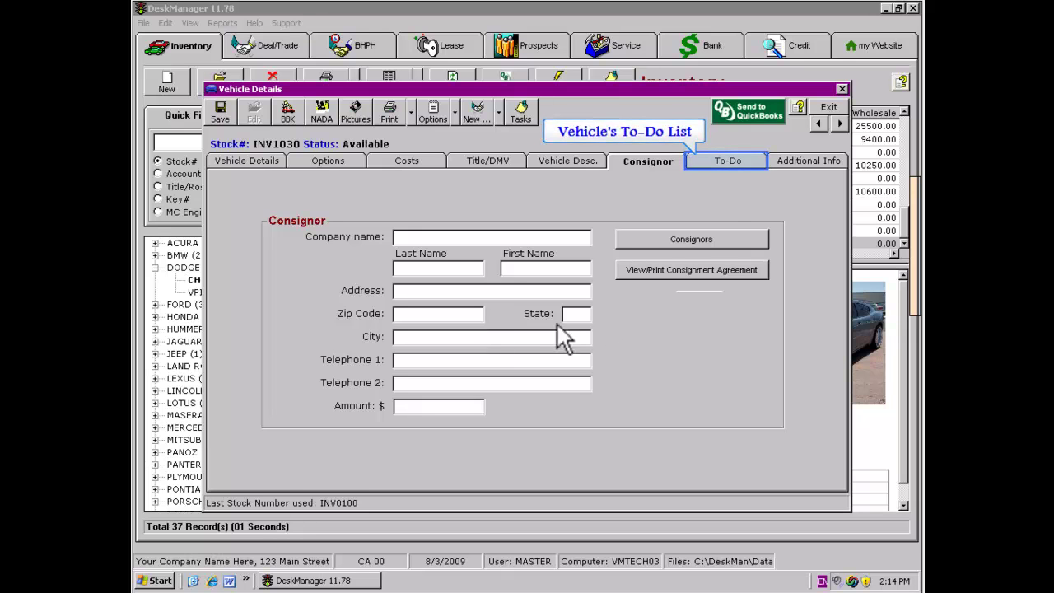
- Add and save a Safety Inspection (Pre-Sale) to-do from the To-Do tab's action list
click(724, 161)
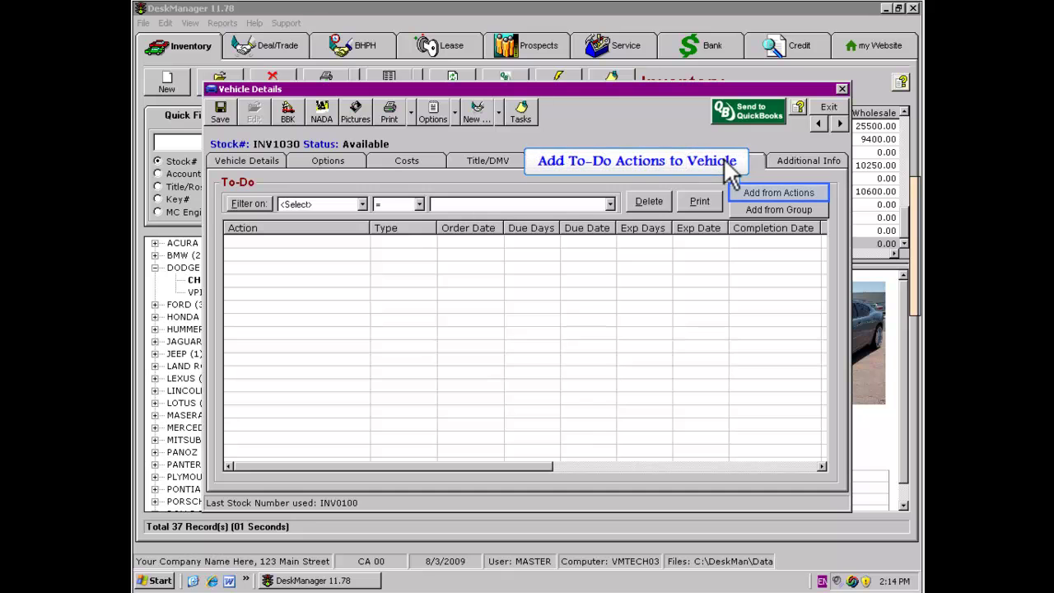
click(784, 193)
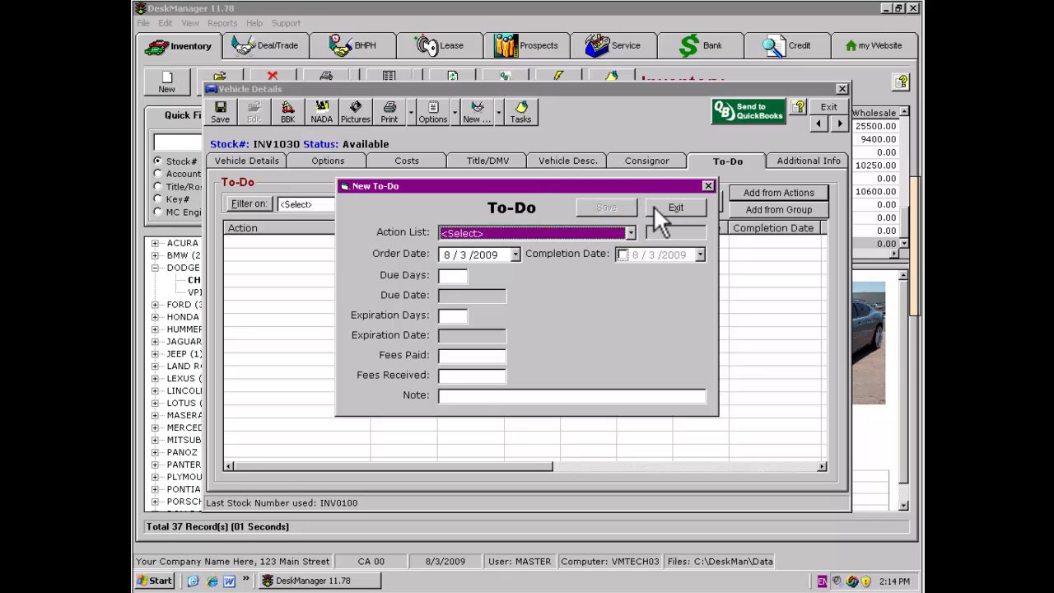
click(630, 233)
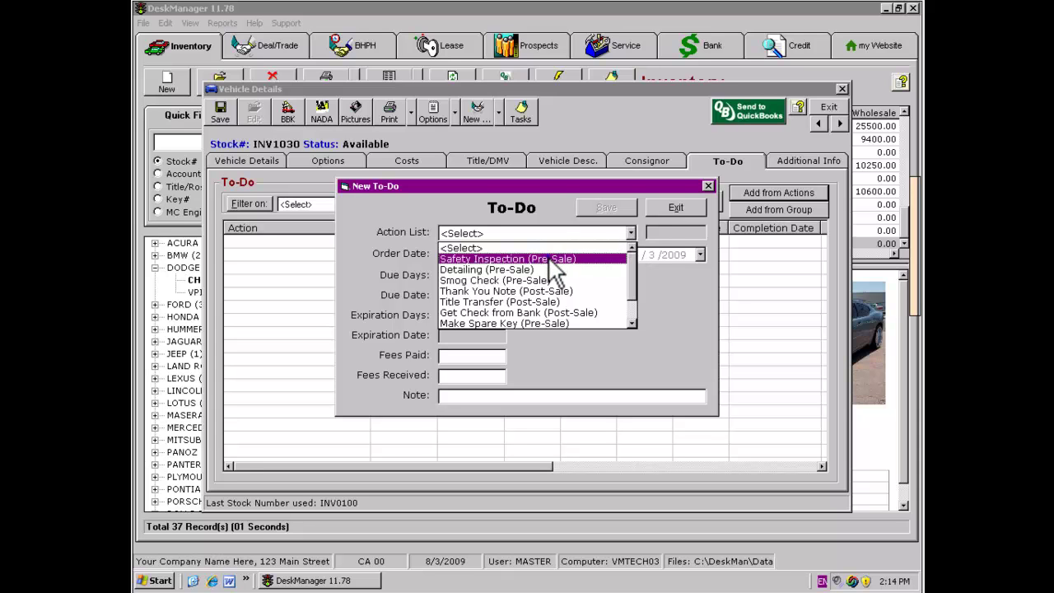
click(527, 259)
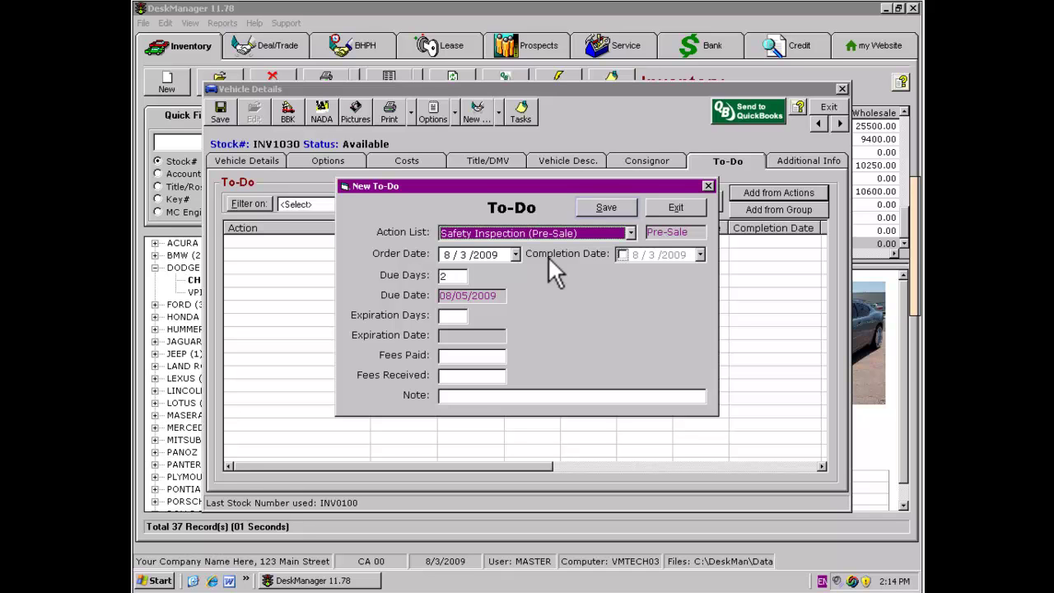
click(611, 208)
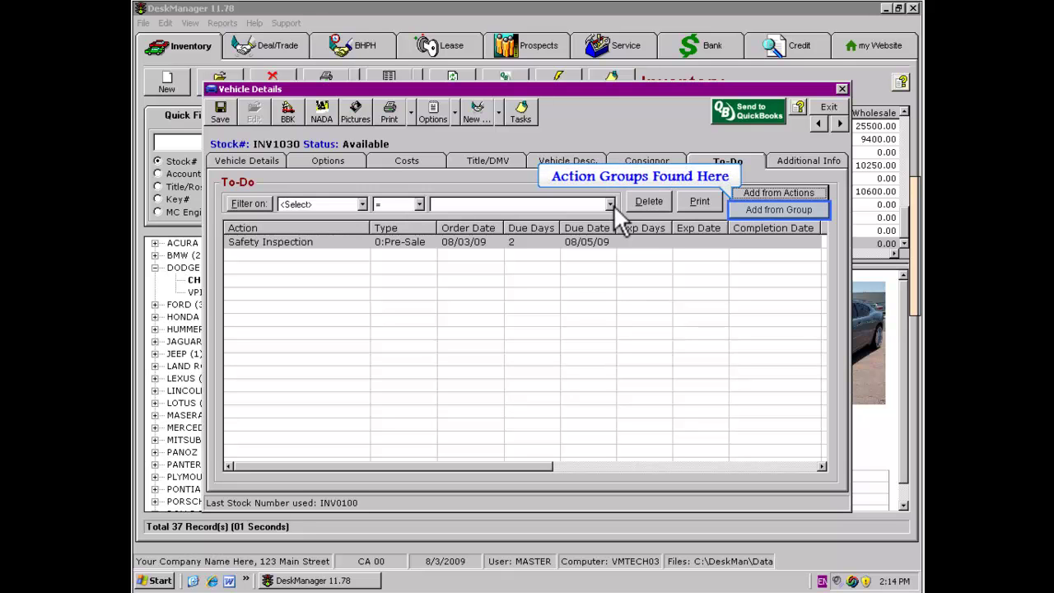
- Add the Pre-Sale Default to-do group from the Selection Panel
click(783, 208)
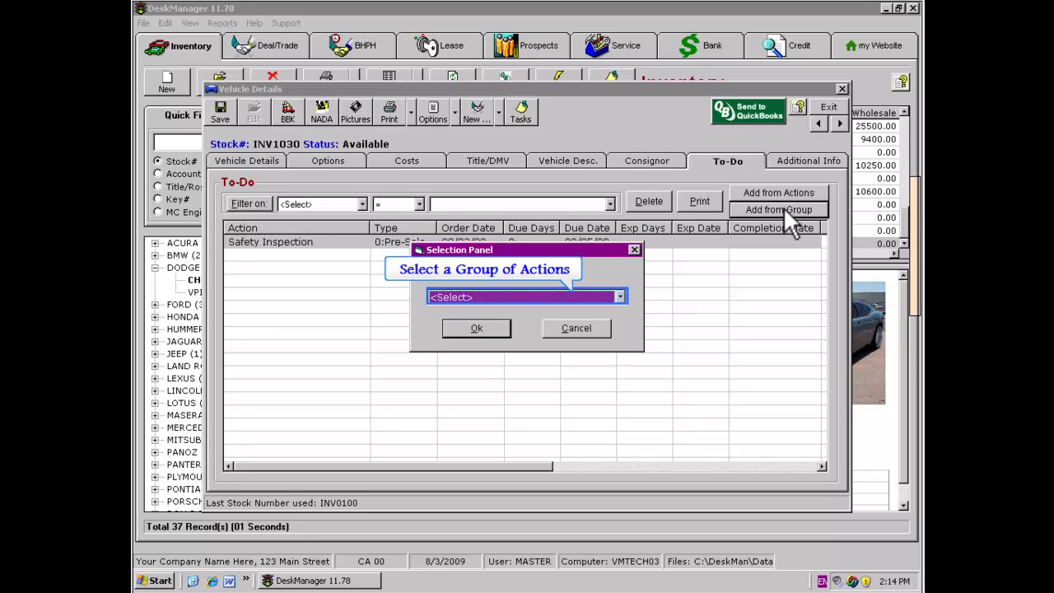
click(617, 296)
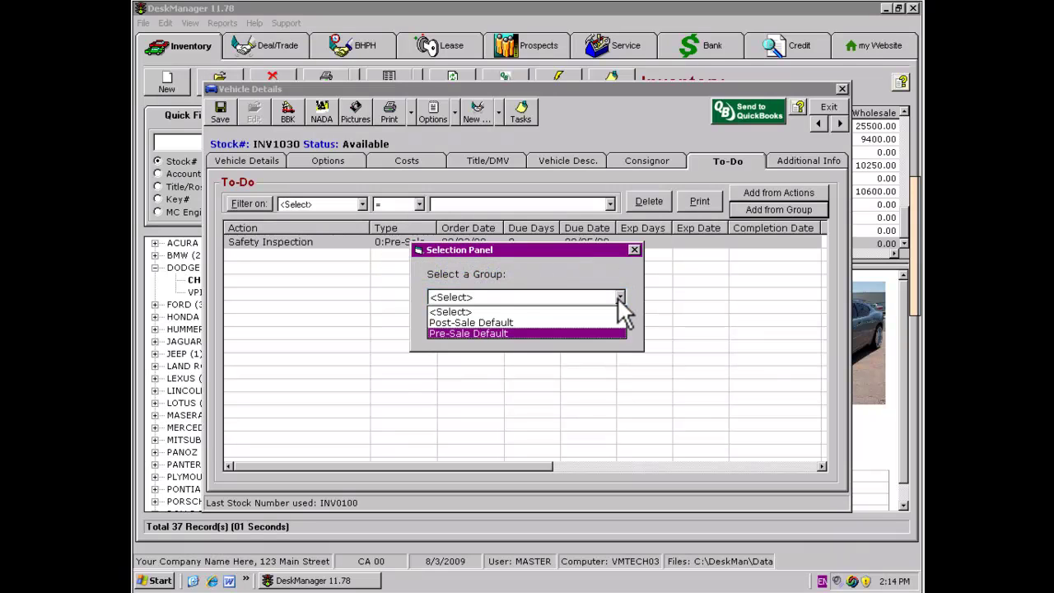
click(478, 333)
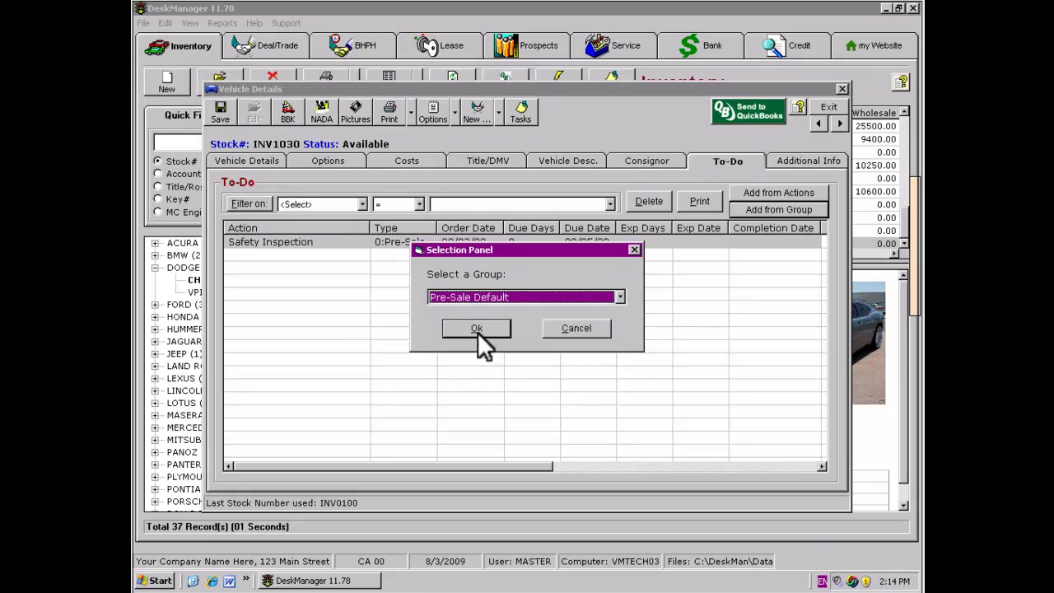
click(478, 330)
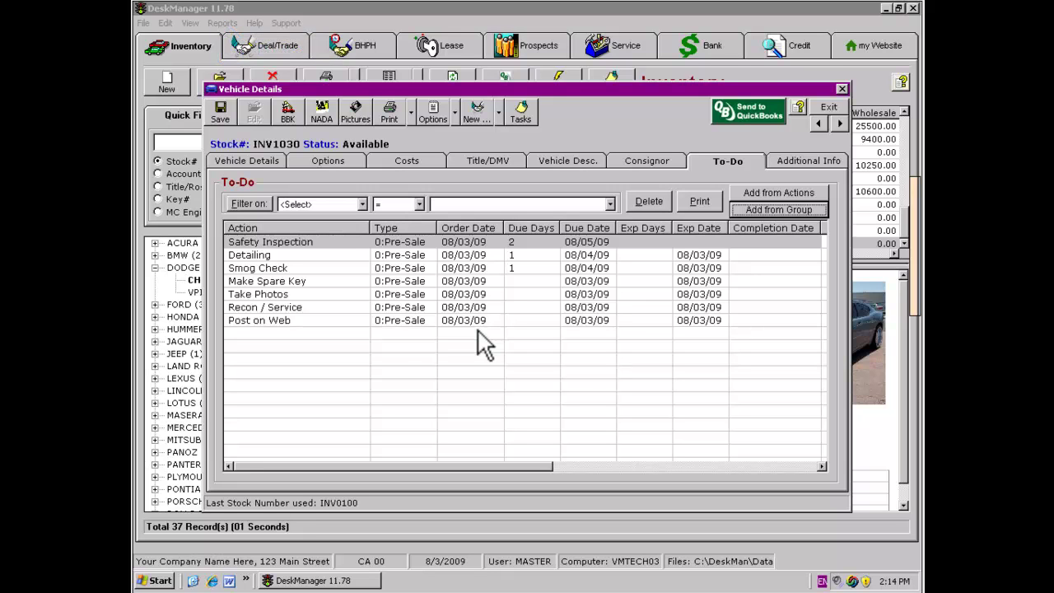
- Complete the Detailing to-do with note 'Detailed Monday, expect bill in next cycle.' and save
double_click(264, 255)
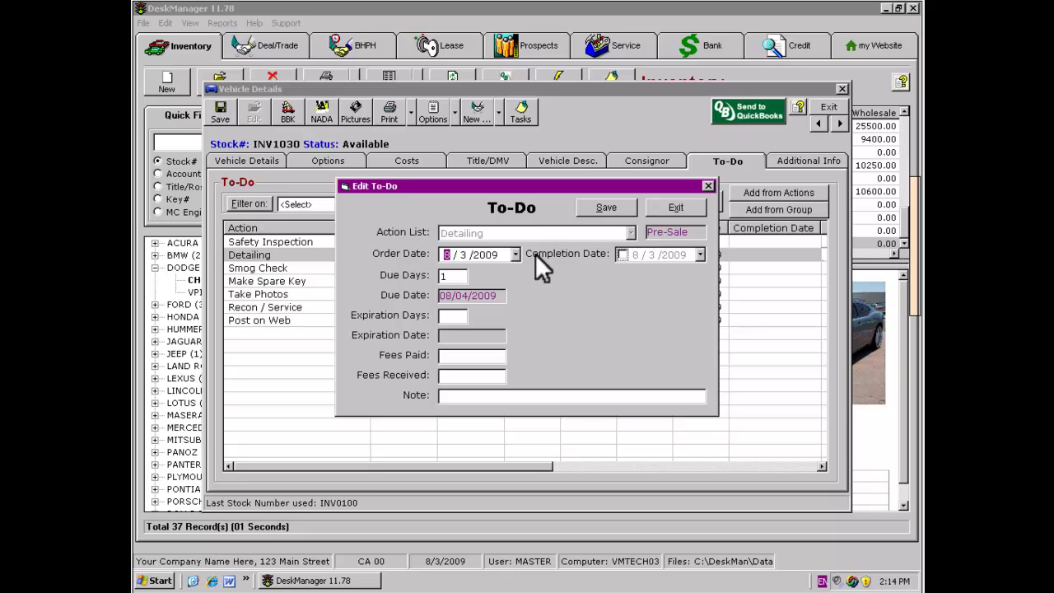
click(622, 255)
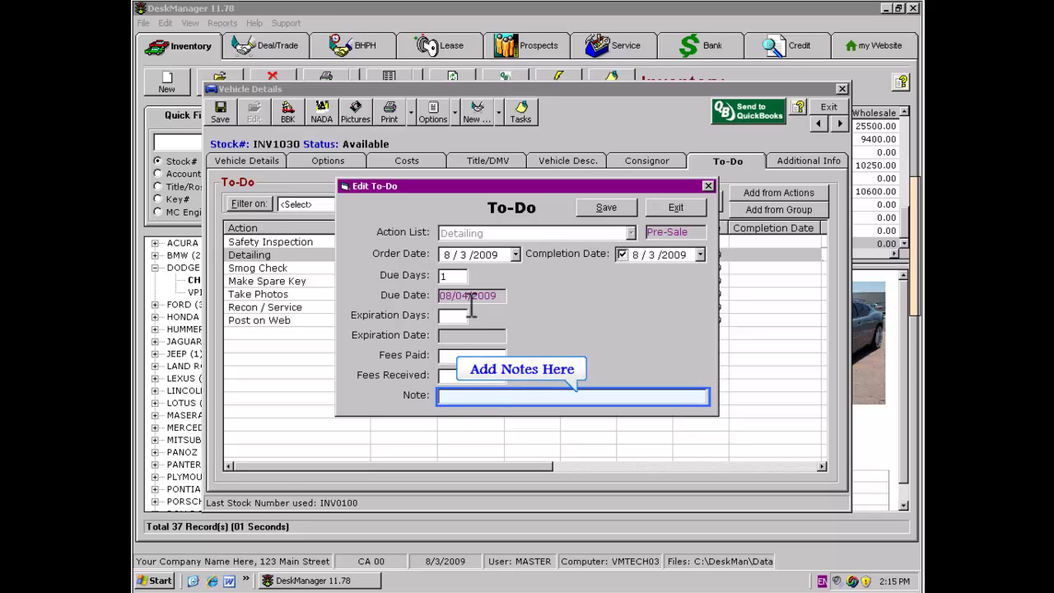
click(442, 396)
text(Detaile)
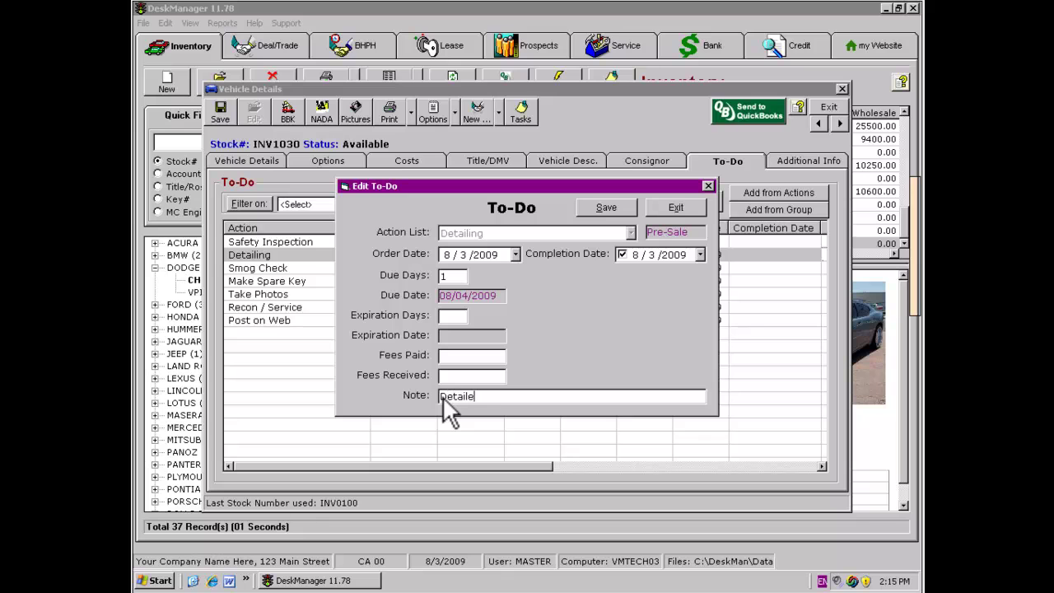
text(d Monday, expect bill in next cycle.)
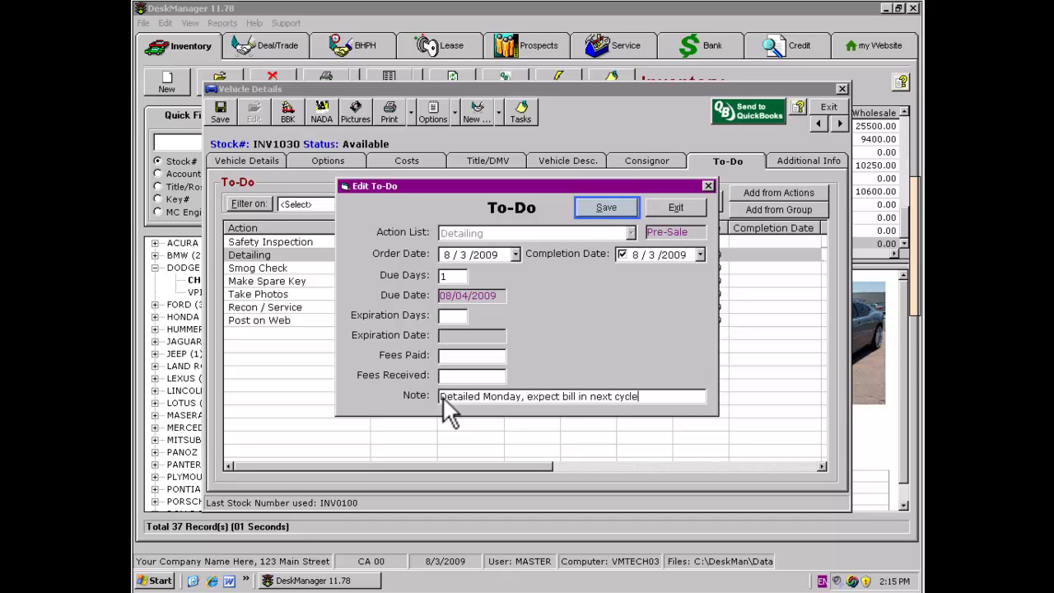
click(623, 206)
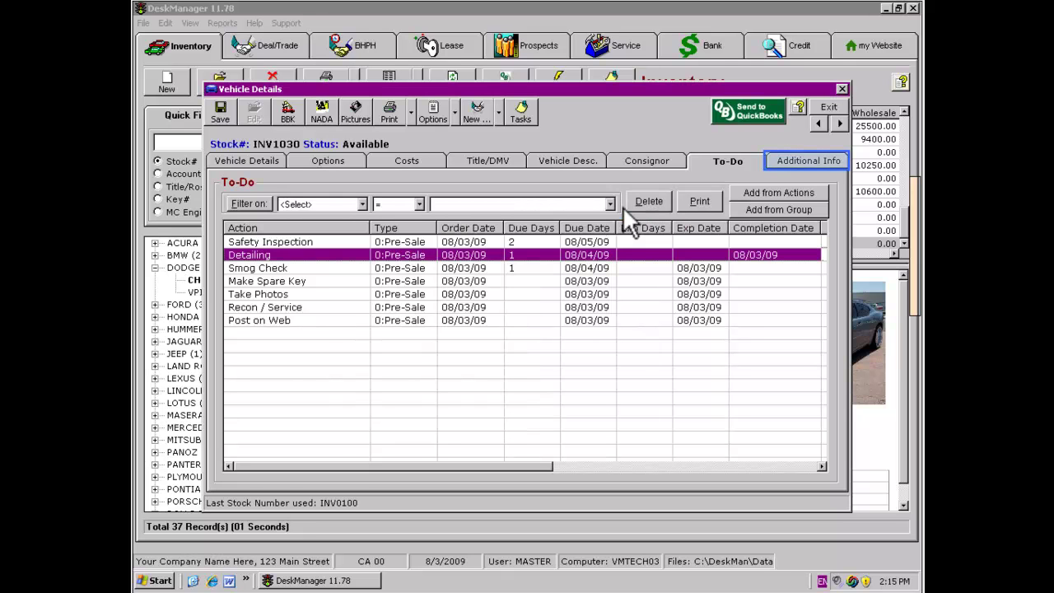
- Show the Additional Info page with the RV details and custom fields
click(809, 158)
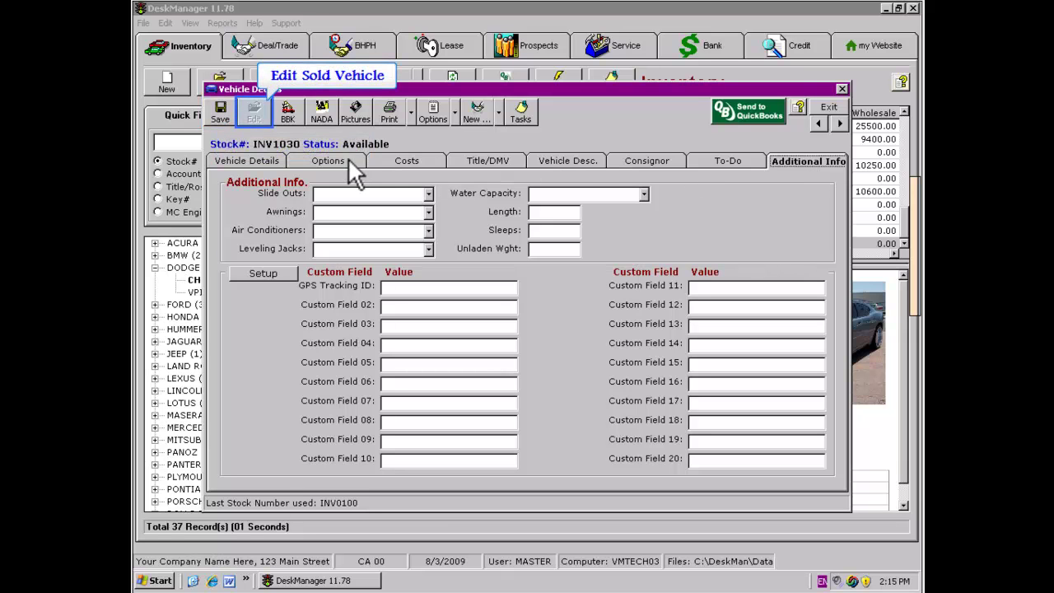
- Return to the Vehicle Details page of the 1999 Honda Civic EX
click(248, 159)
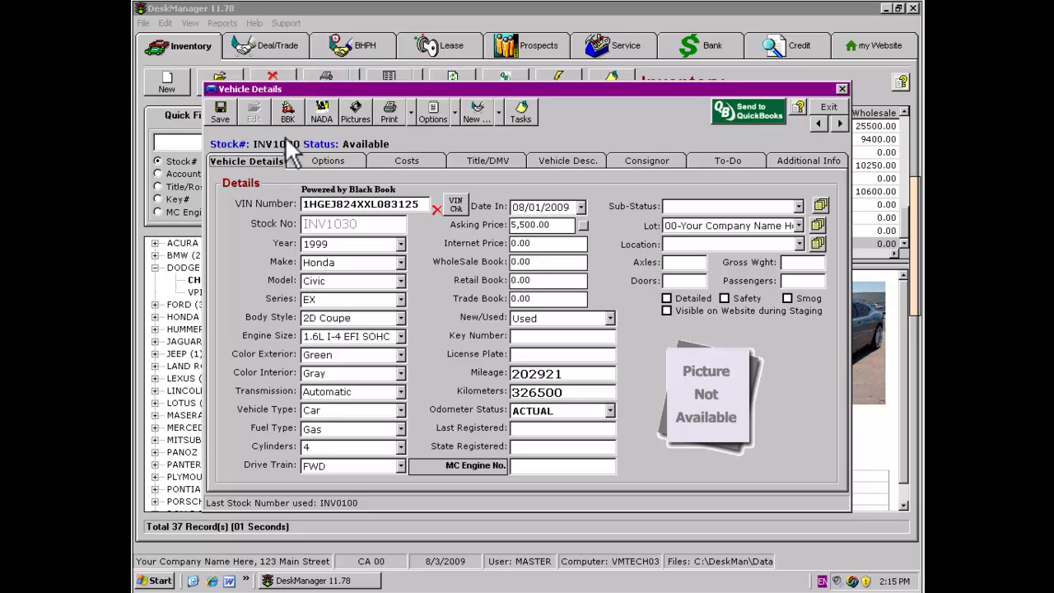
- Value the Civic in BlackBook at XClean condition and save the 2,240.00 trade book, accepting the below-cost warning
click(288, 111)
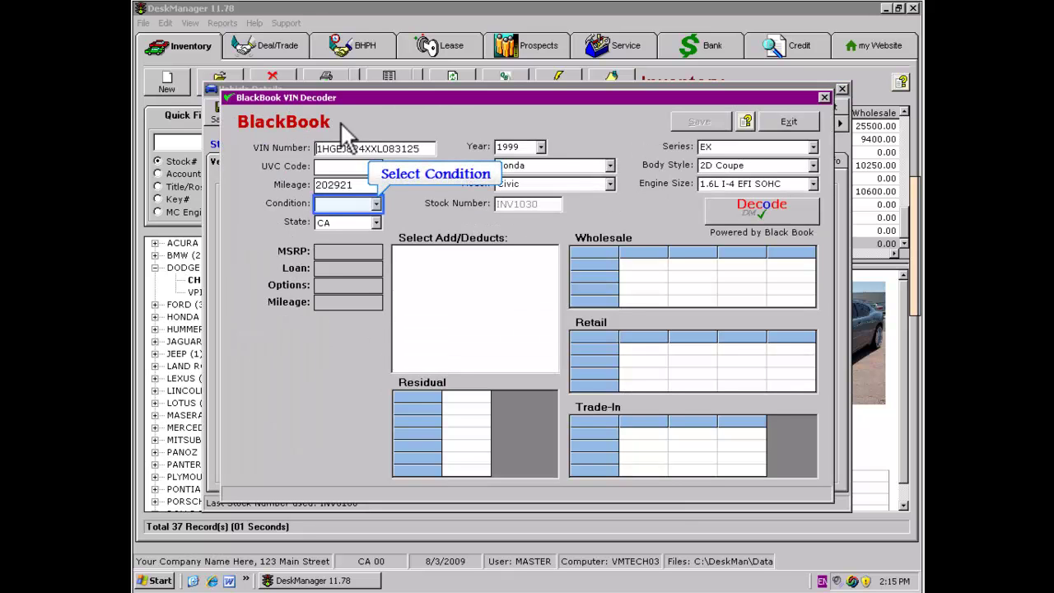
click(377, 203)
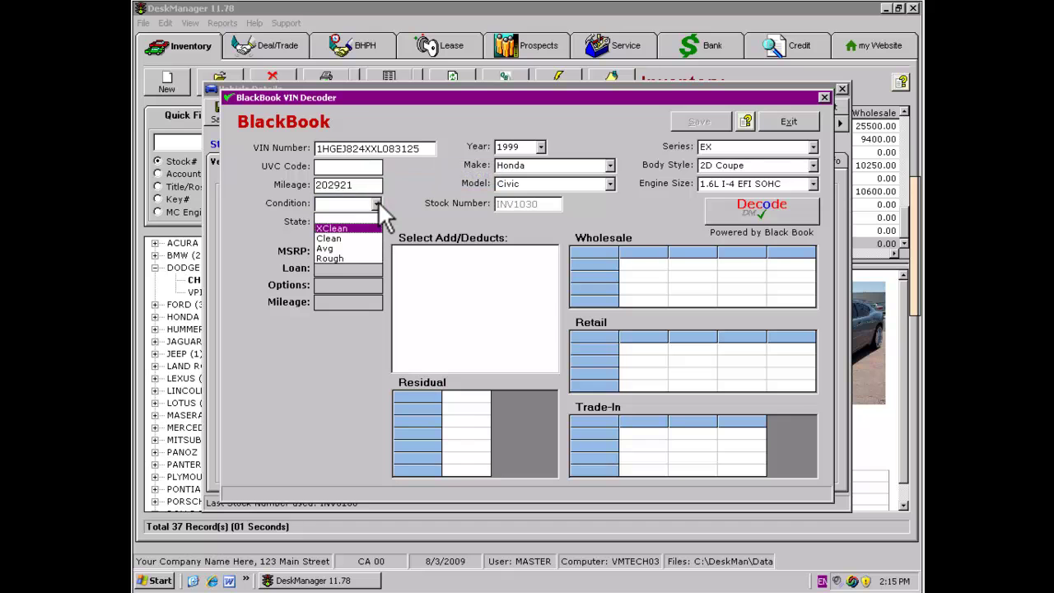
click(360, 227)
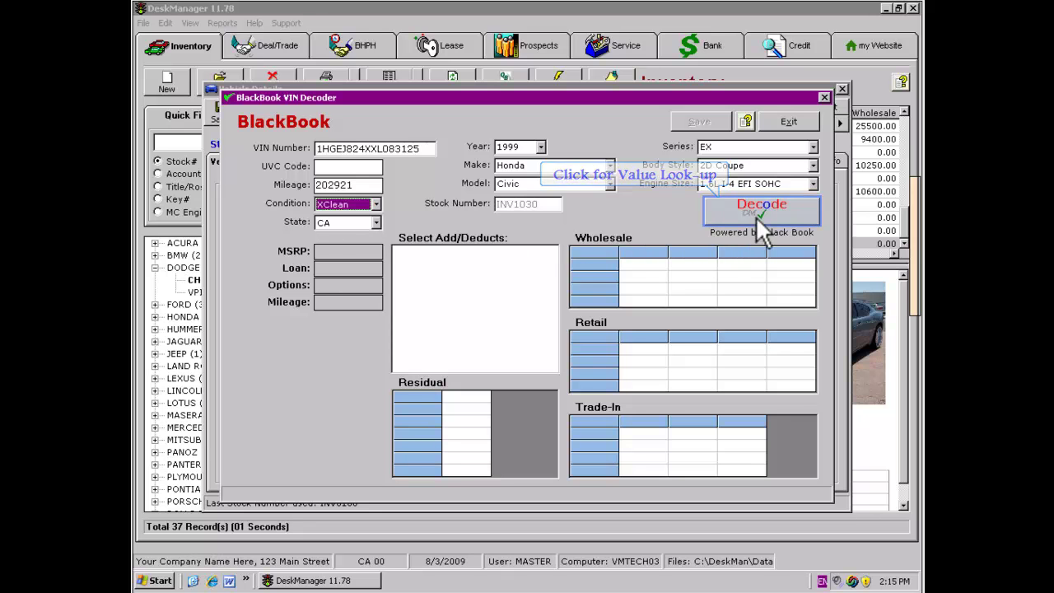
click(778, 211)
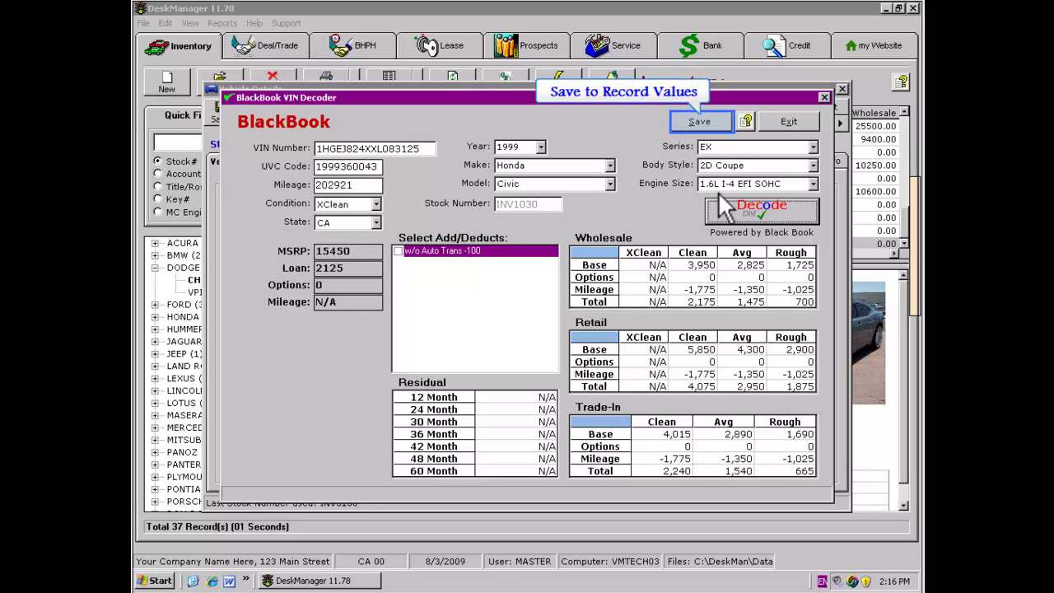
click(693, 120)
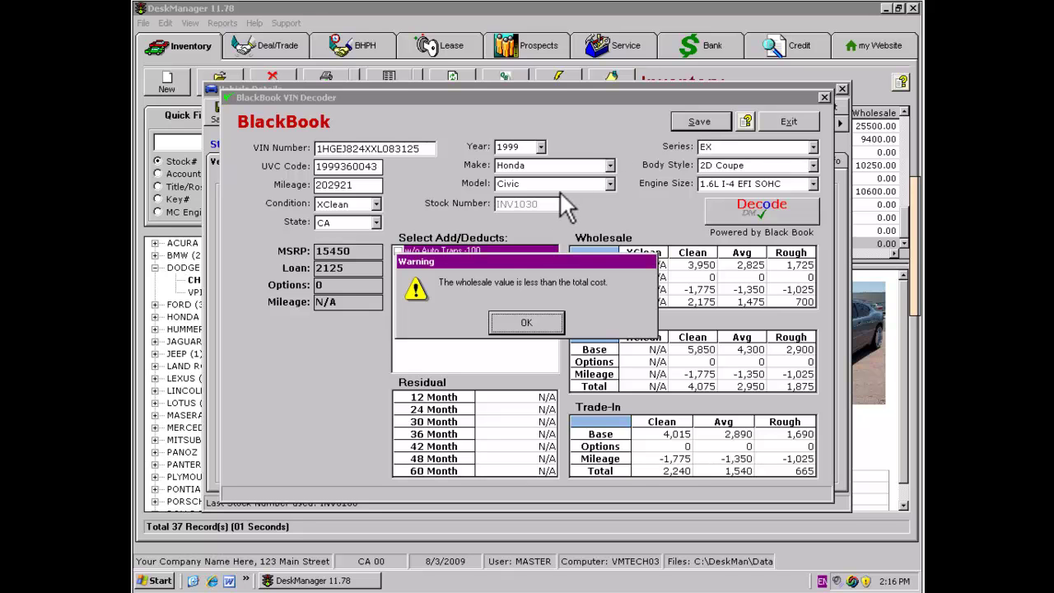
click(527, 322)
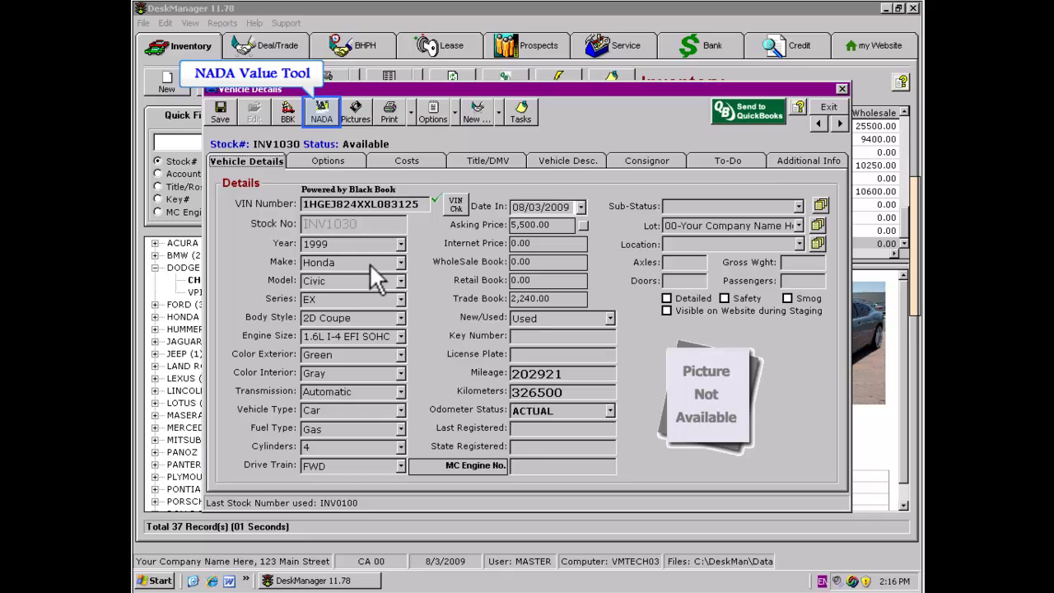
click(322, 113)
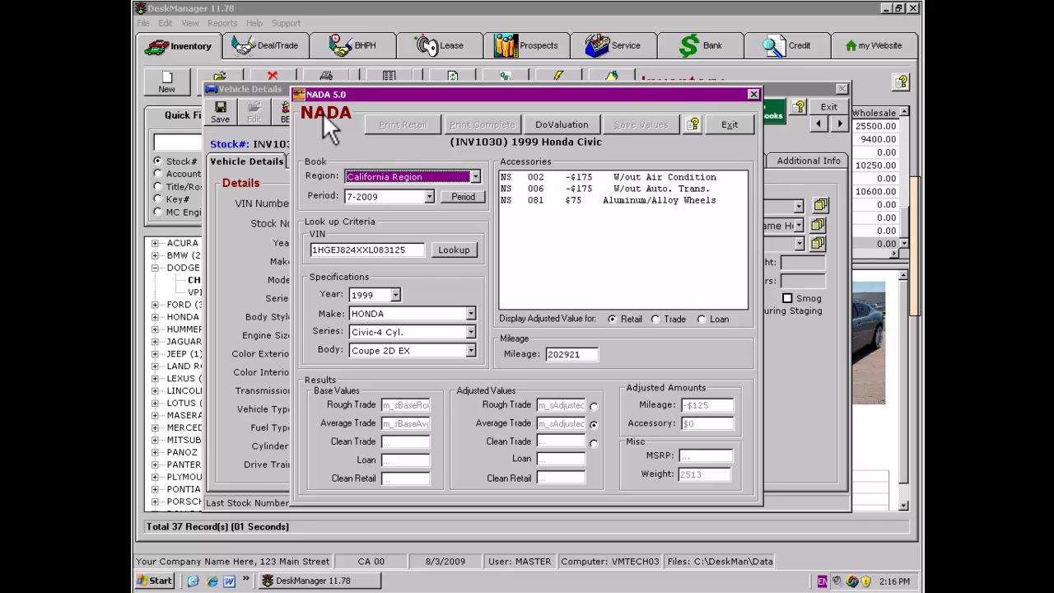
click(562, 123)
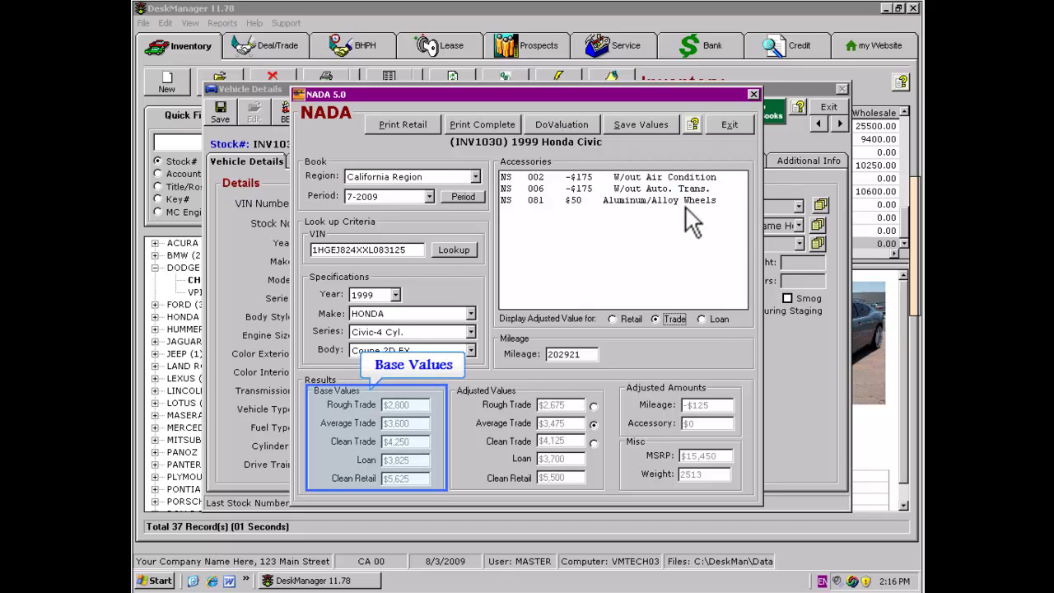
click(701, 318)
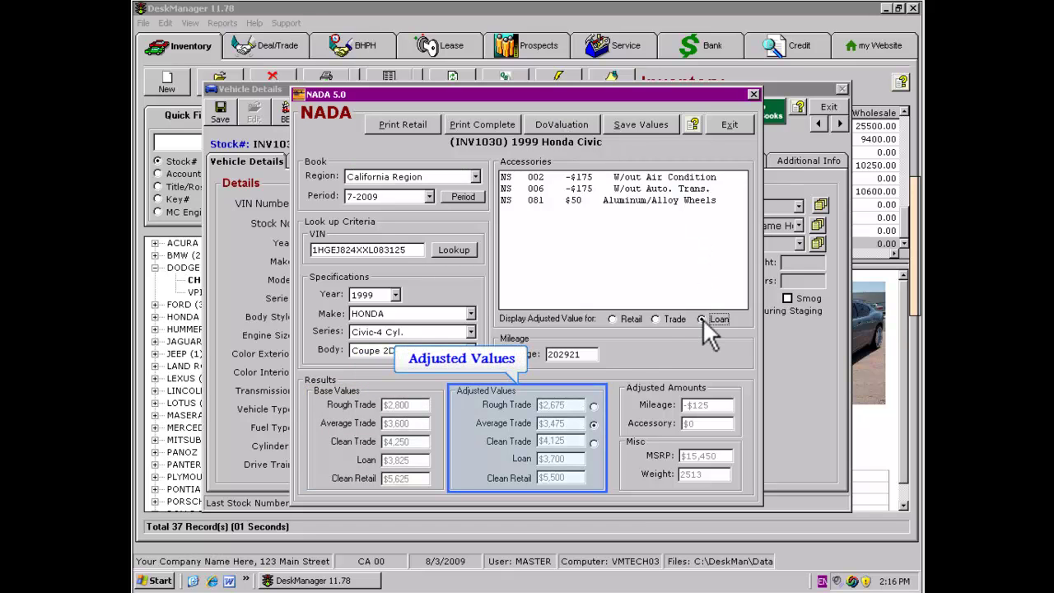
click(593, 406)
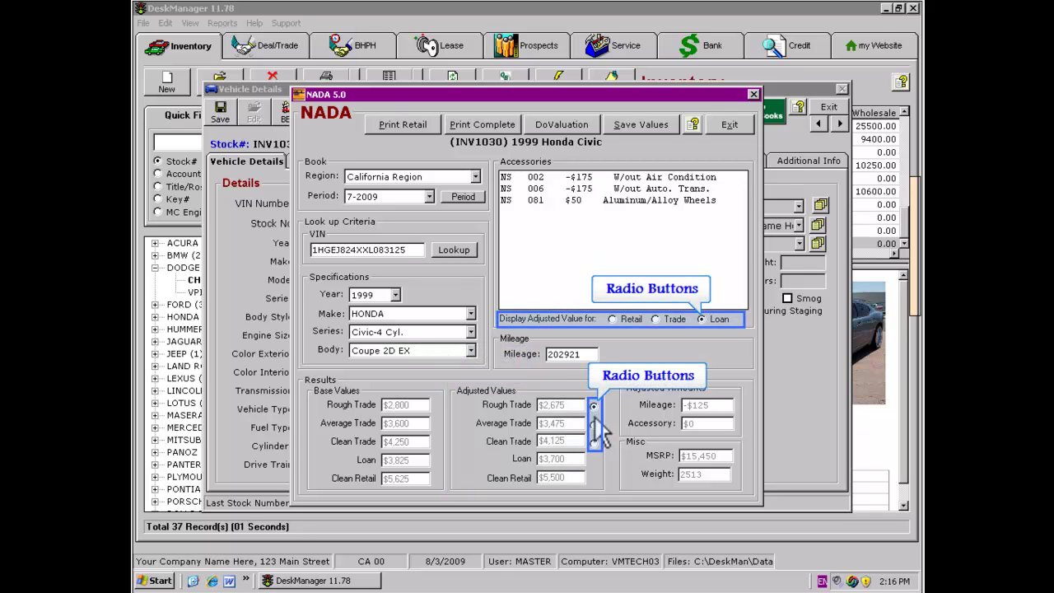
click(594, 443)
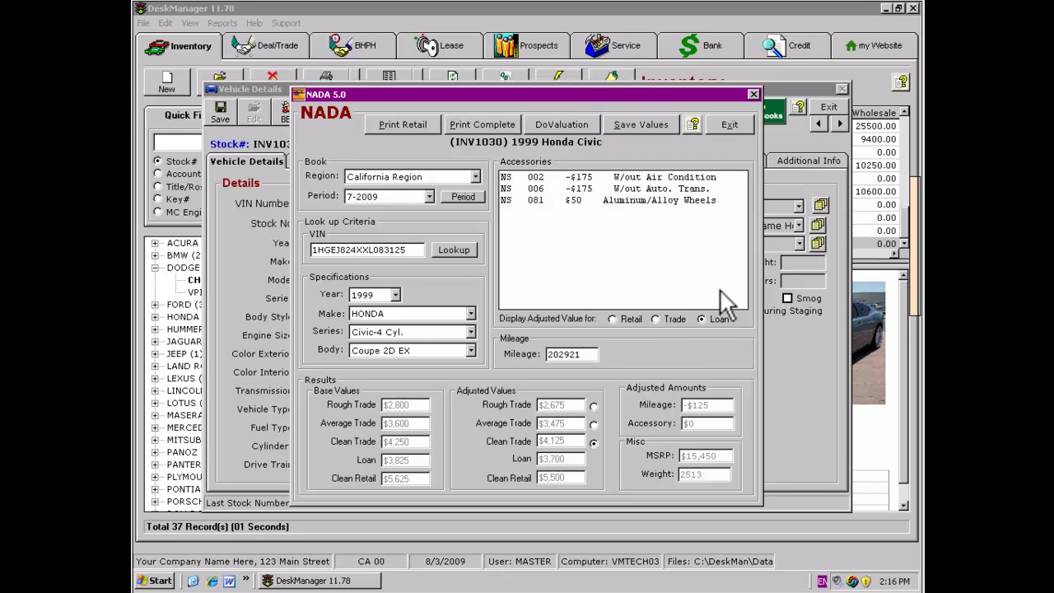
click(730, 125)
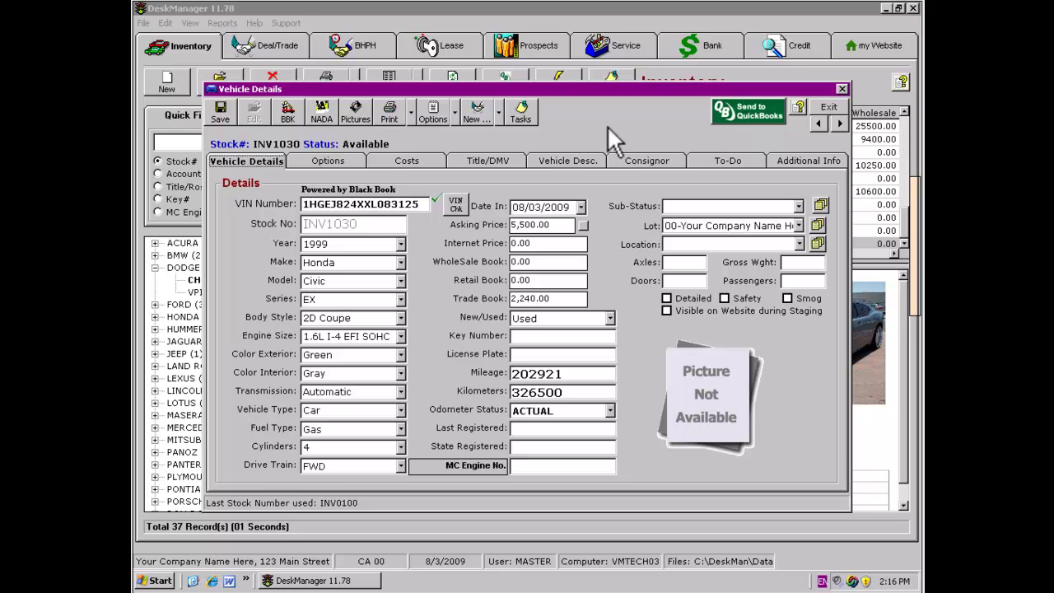
- Attach all twelve photos (01.jpg–12.jpg) from Vehicle Photos\1999 Honda Civic EX to INV1030
click(360, 111)
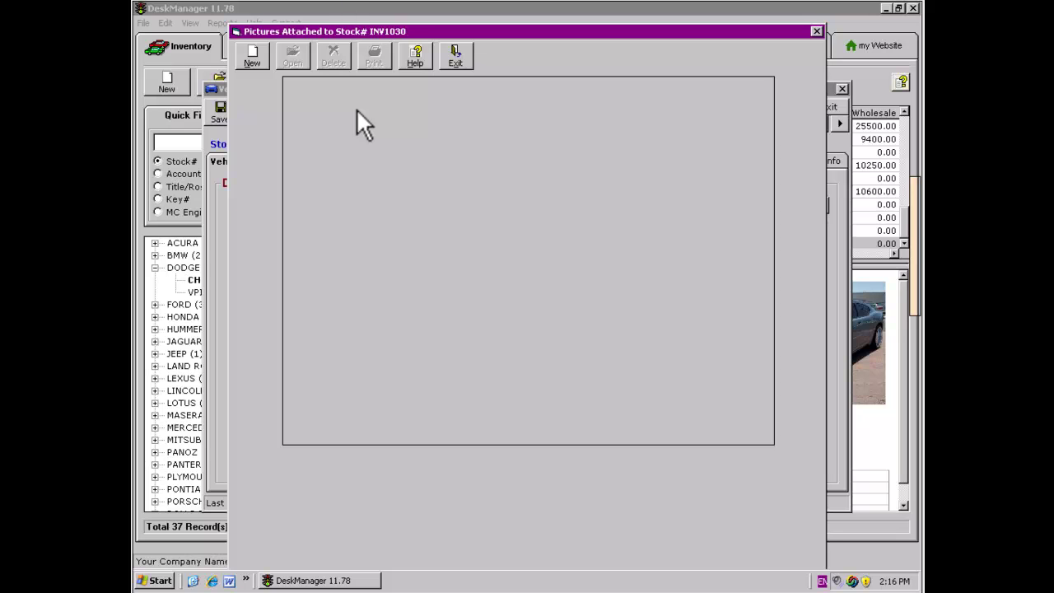
click(248, 61)
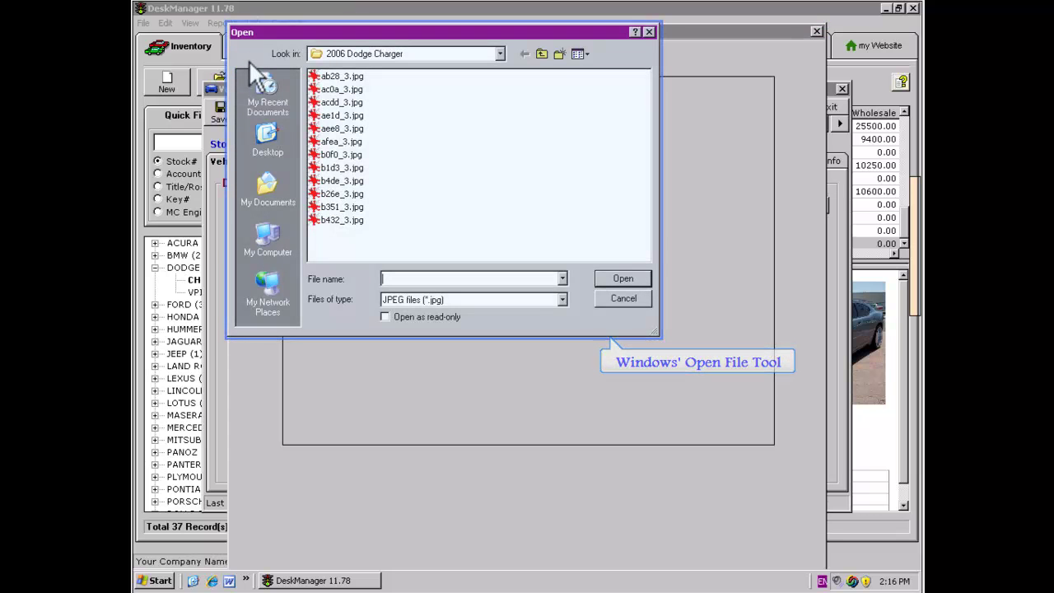
click(500, 52)
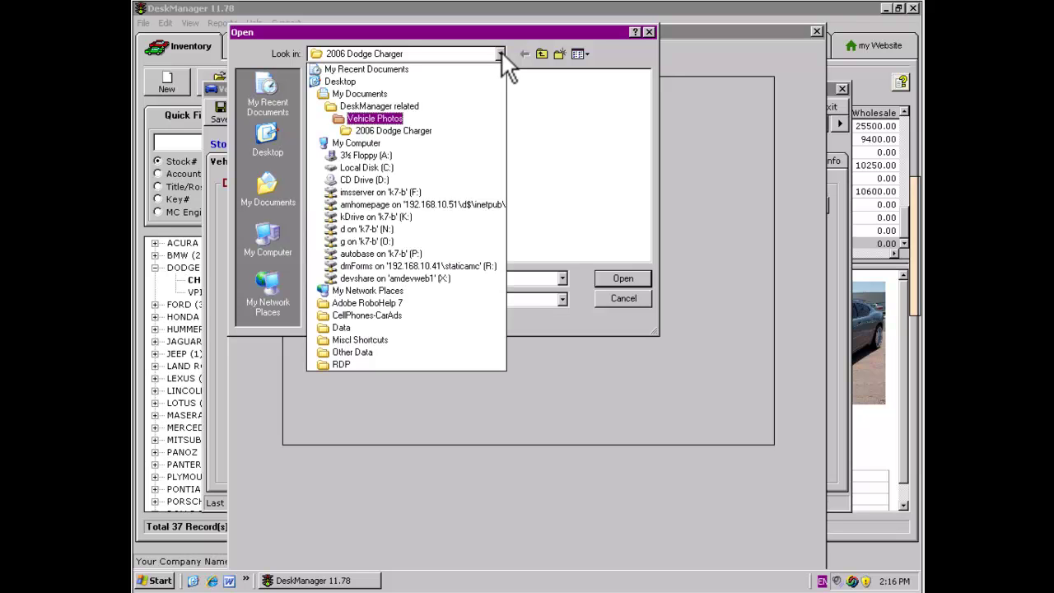
click(382, 117)
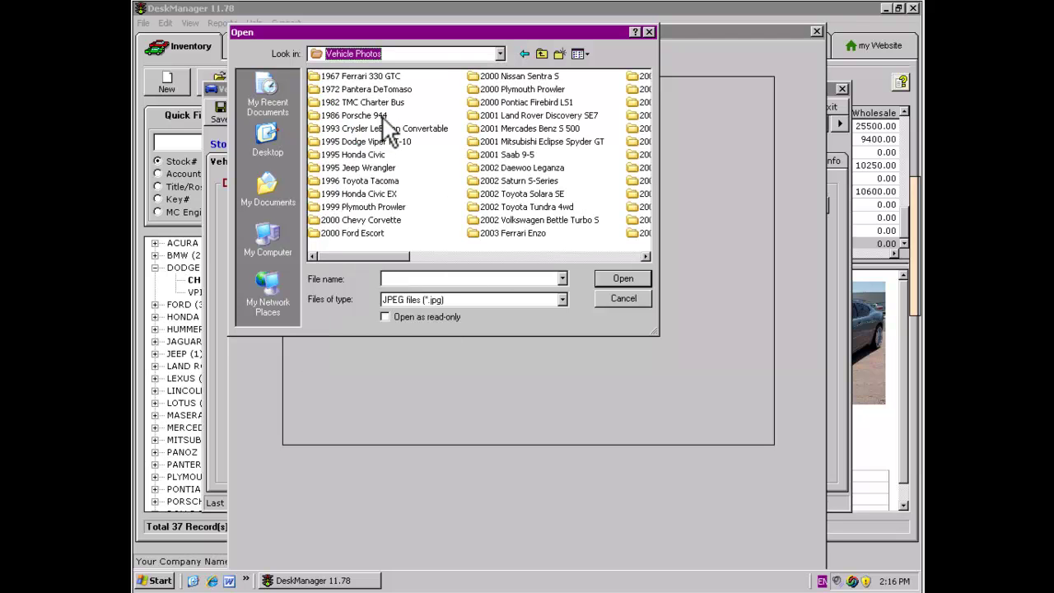
double_click(356, 193)
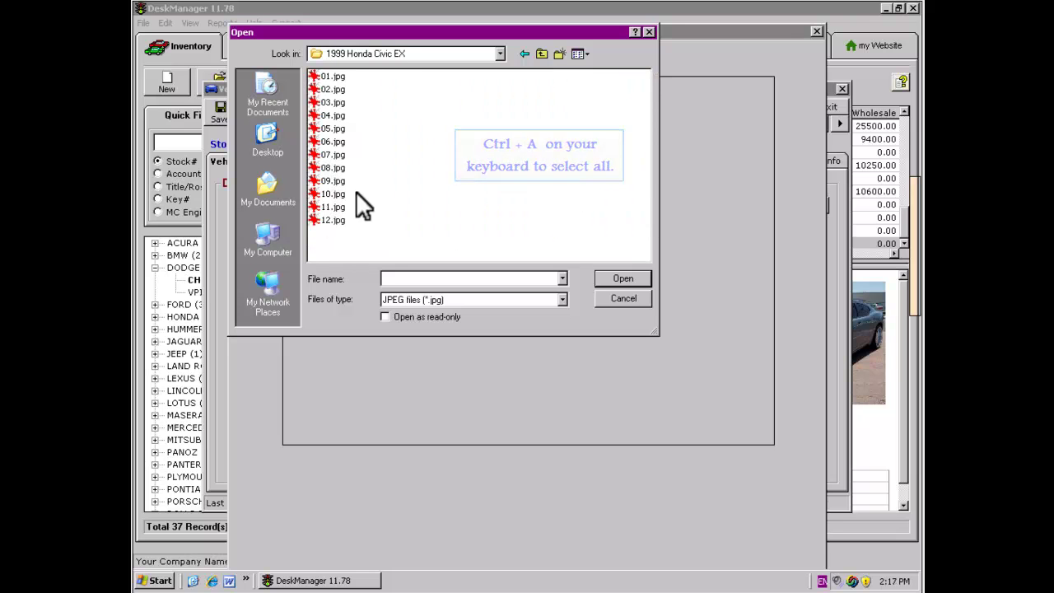
key(ctrl+a)
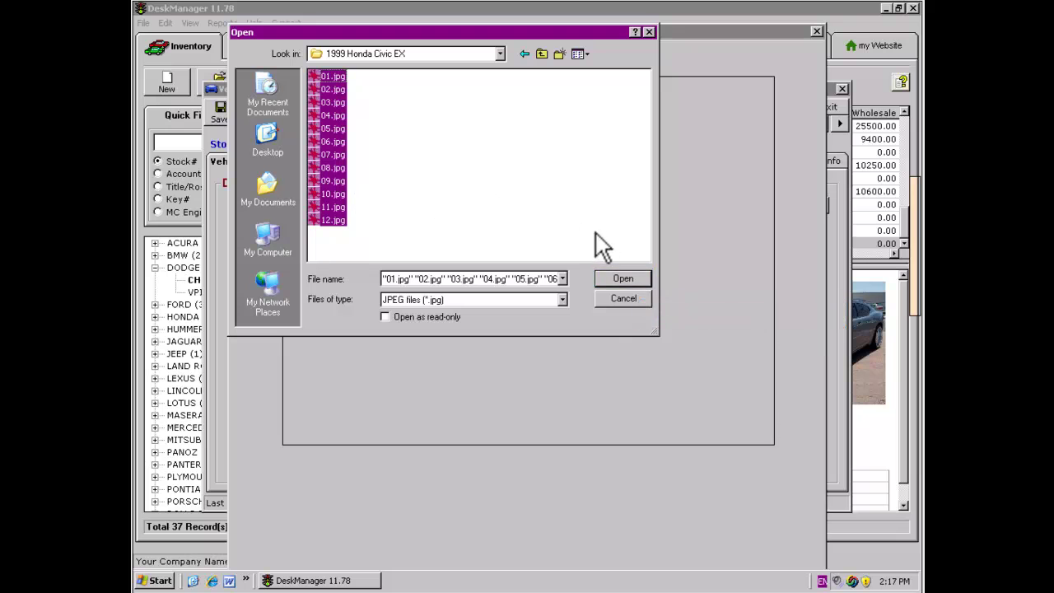
click(623, 279)
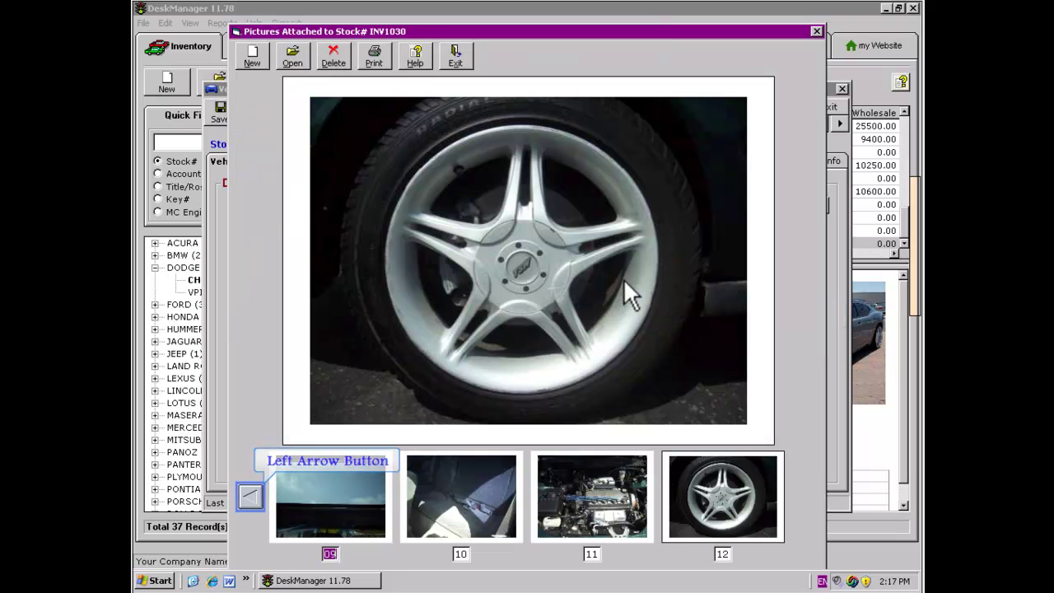
- Renumber a photo to order 02 and make photo 01, the front view, the Civic's thumbnail
click(251, 495)
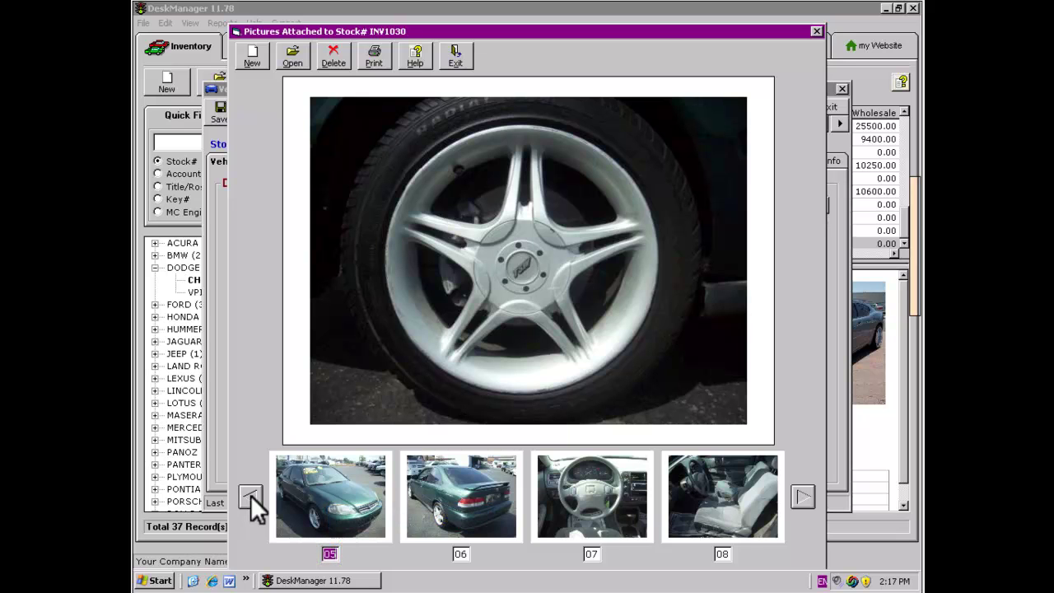
text(02)
key(Return)
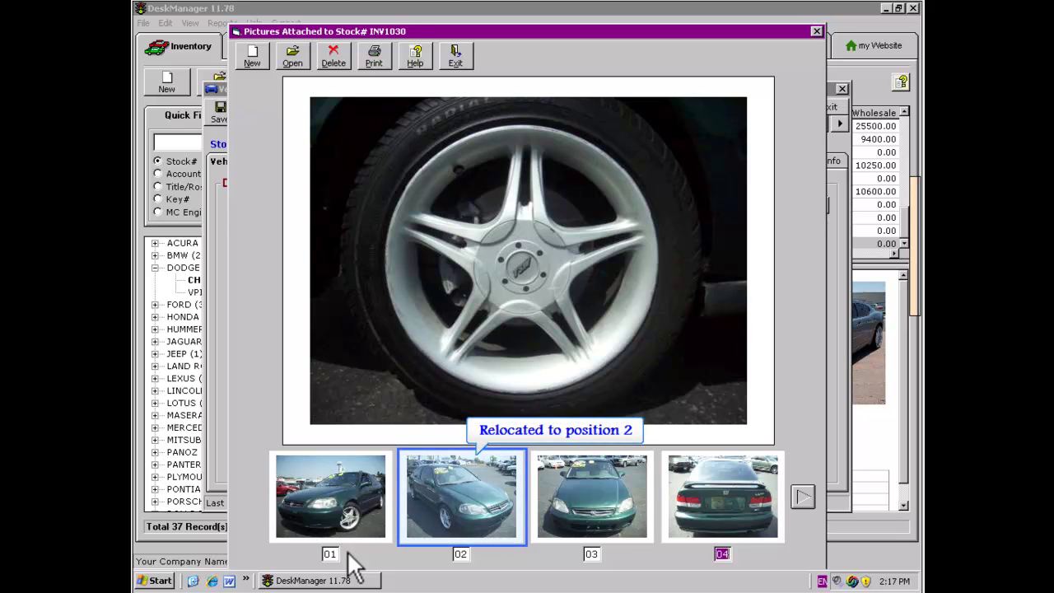
click(368, 511)
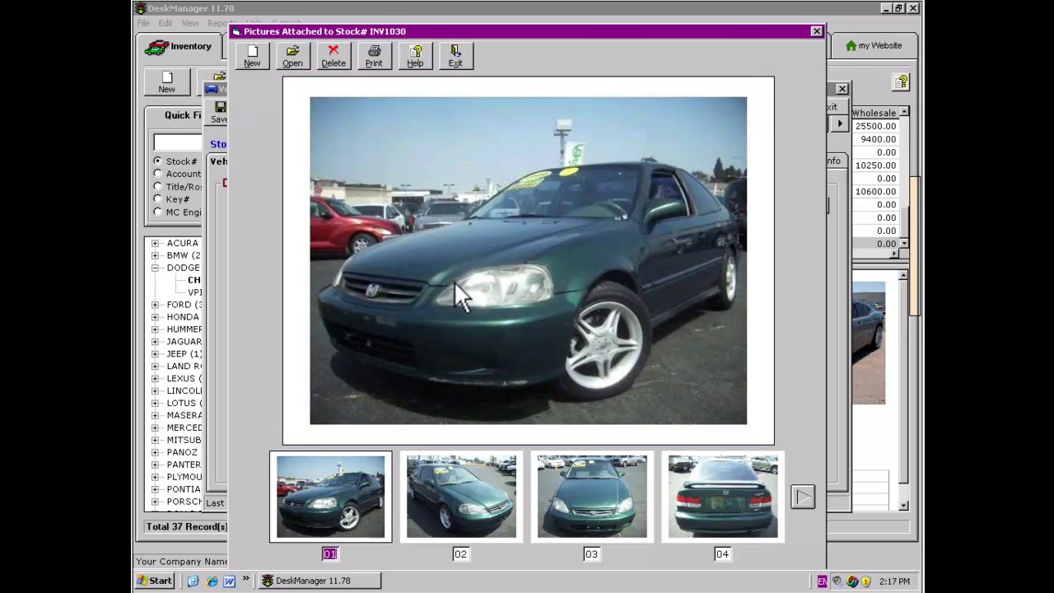
click(463, 61)
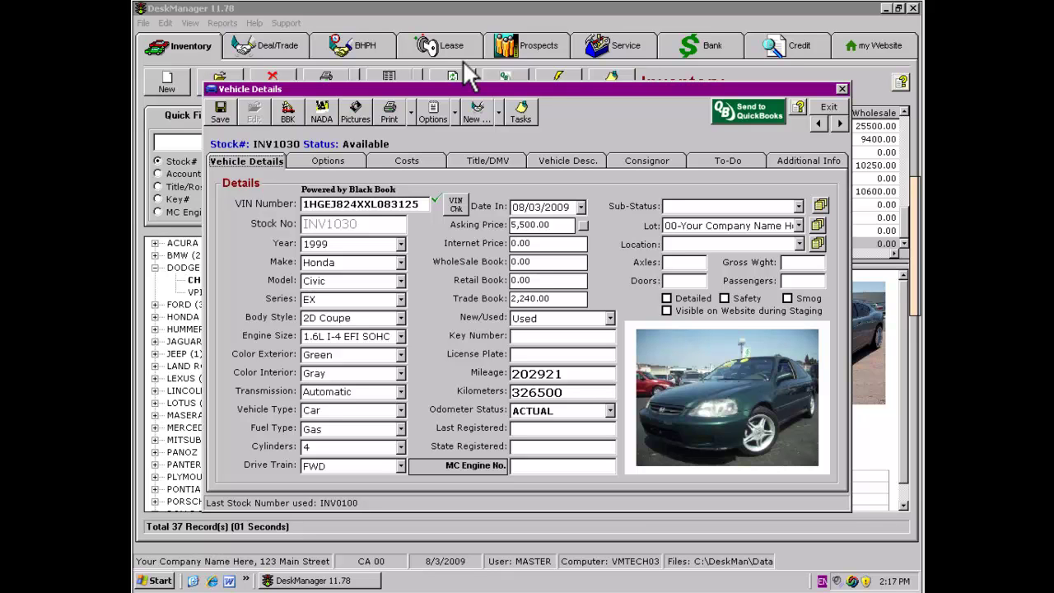
click(410, 112)
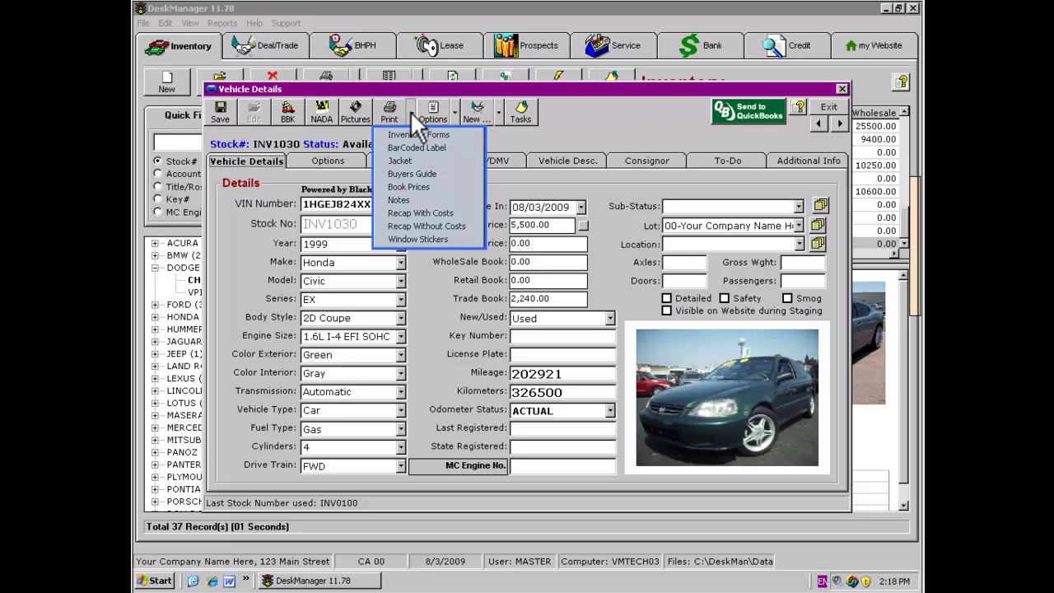
click(411, 110)
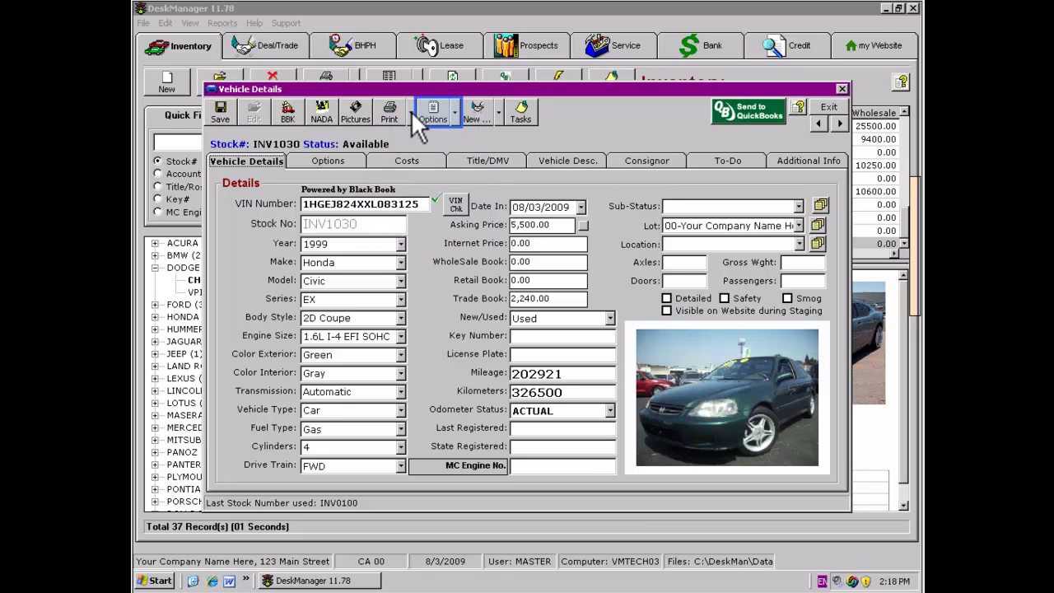
click(455, 114)
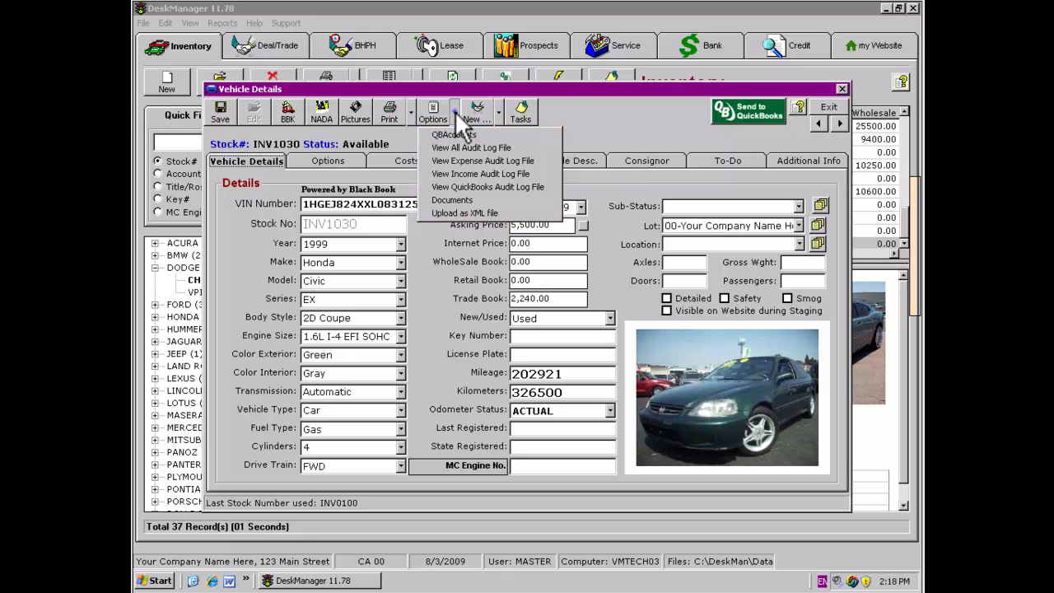
click(455, 111)
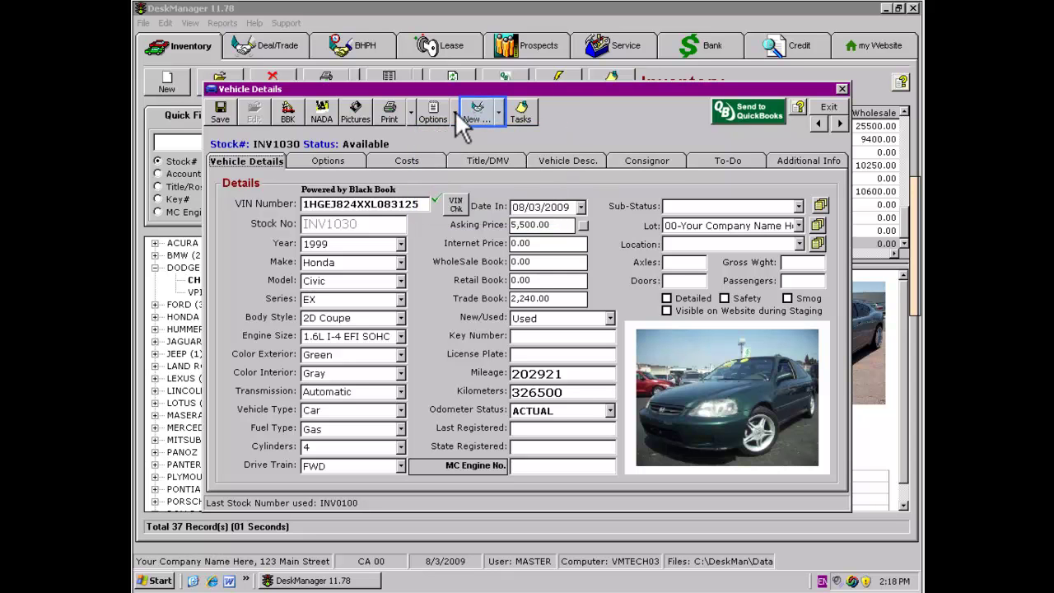
click(498, 111)
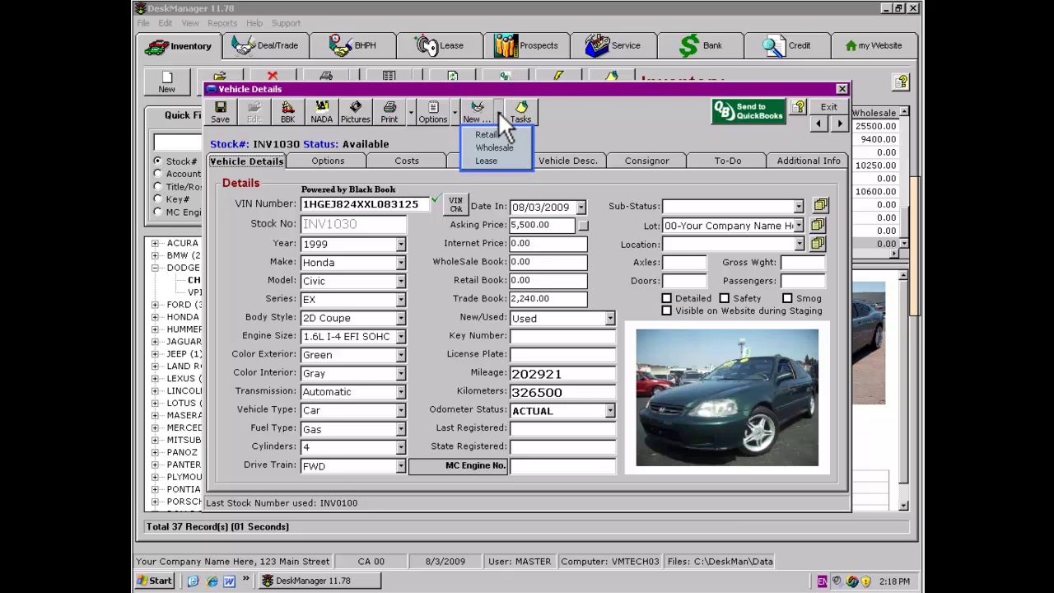
click(499, 112)
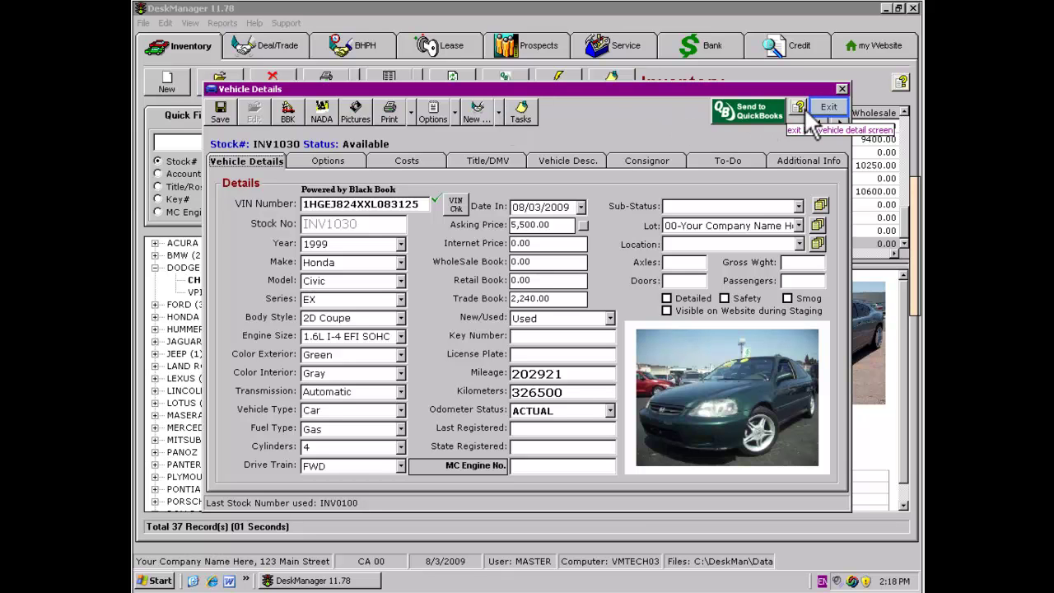
- Exit Vehicle Details and save the changes to the INV1030 Civic record
click(829, 108)
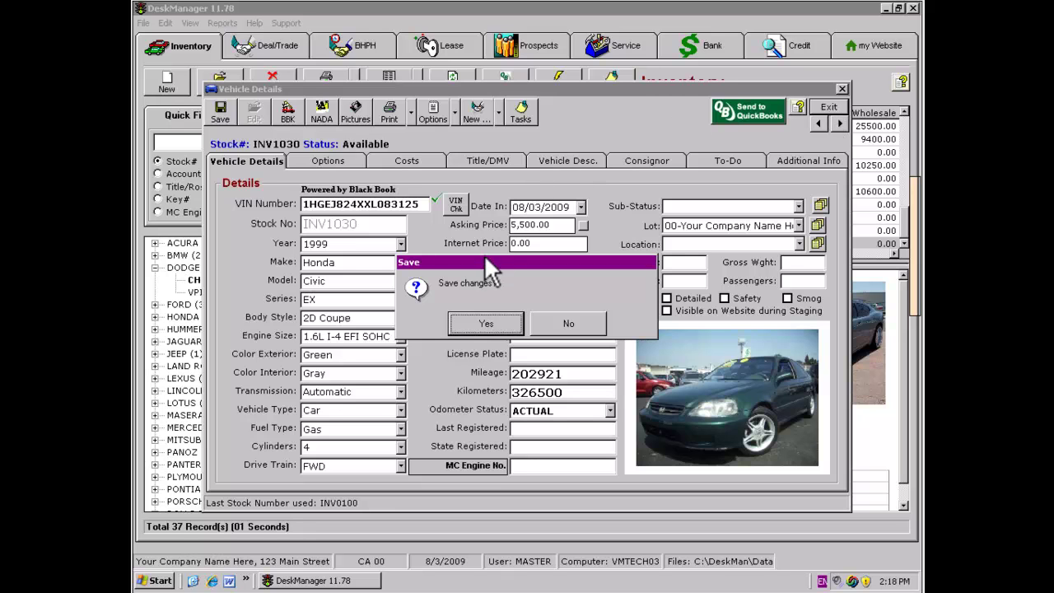
click(475, 325)
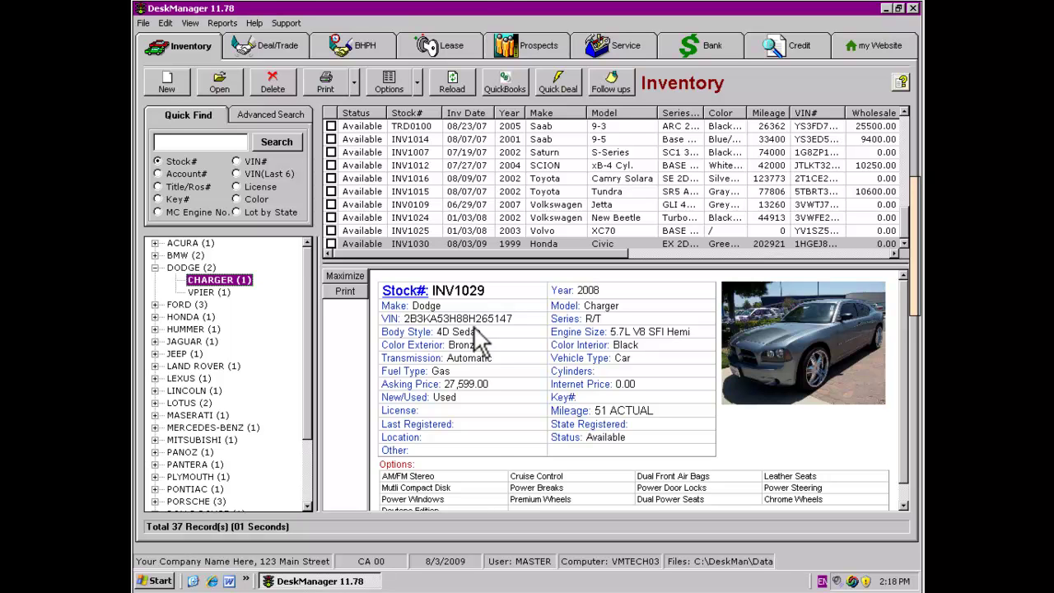
- Select the INV1030 Honda Civic row in the Inventory grid and review the Print and Options lists
click(498, 244)
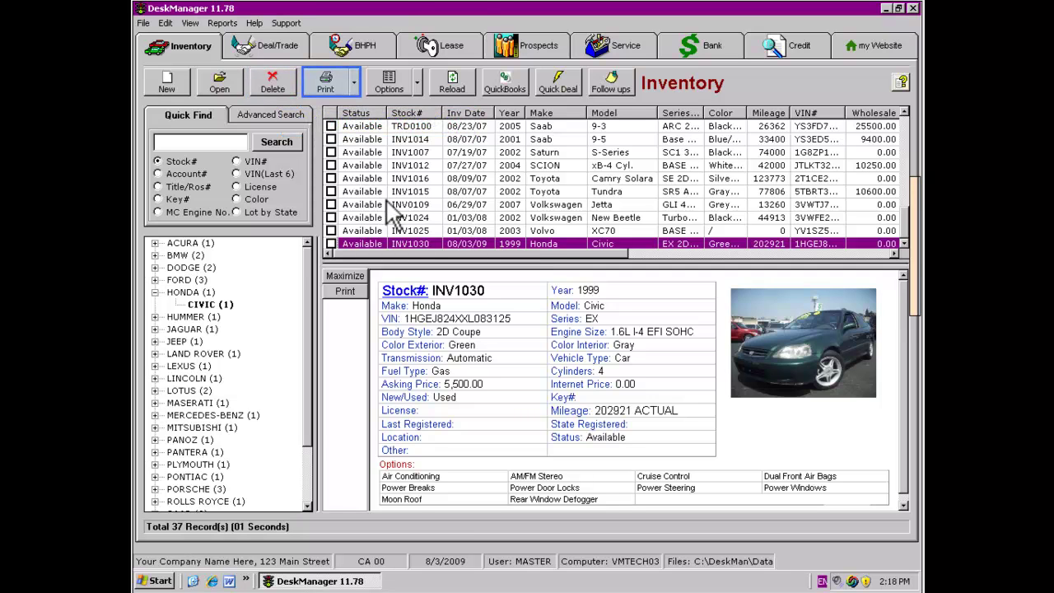
click(354, 83)
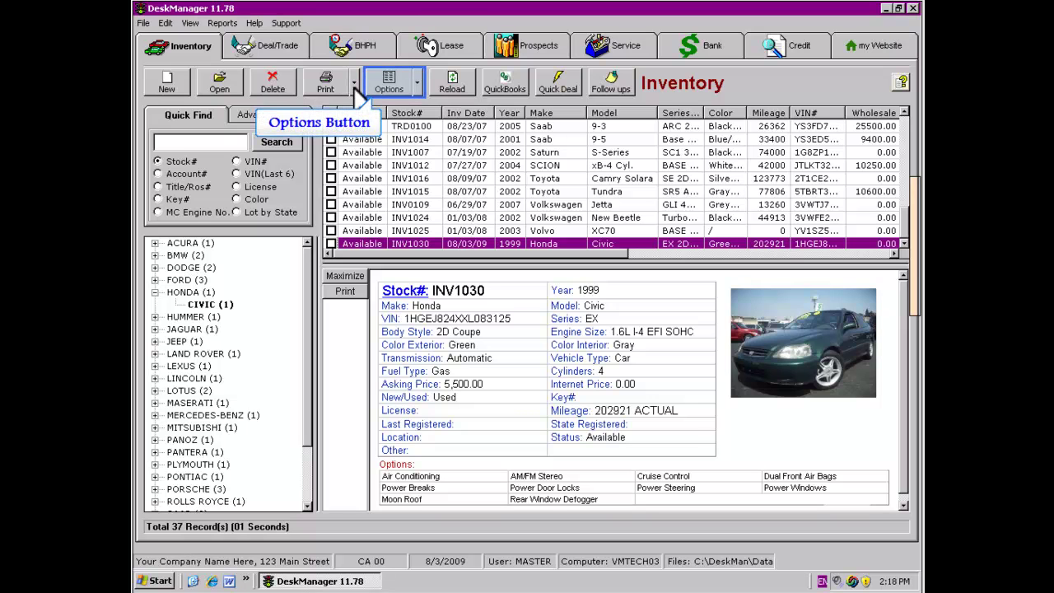
click(416, 87)
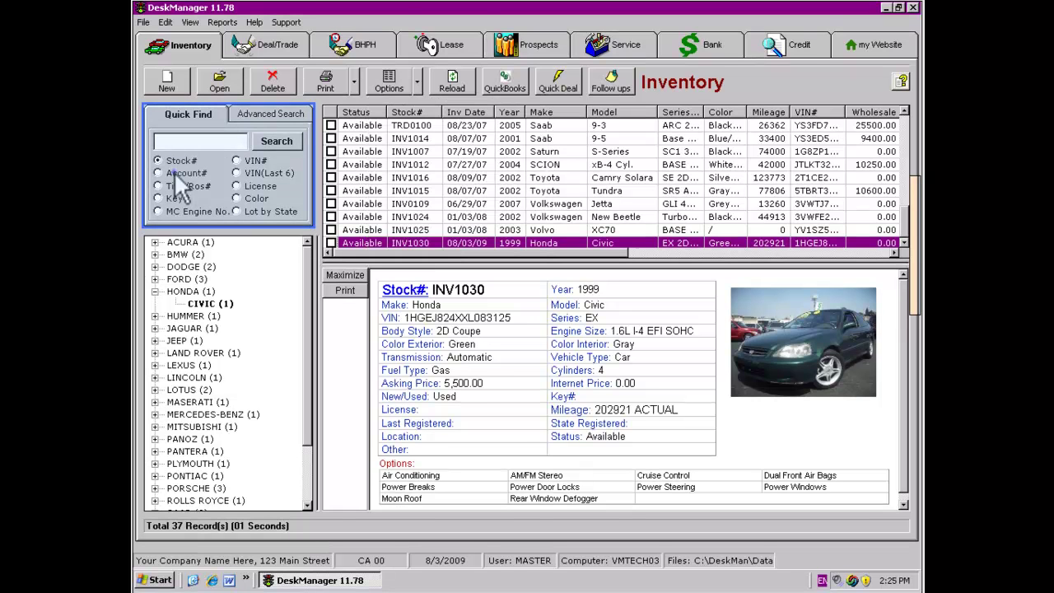
- Cycle Quick Find through account number, MC engine number, last six VIN and lot by state, then switch to Advanced Search
click(175, 172)
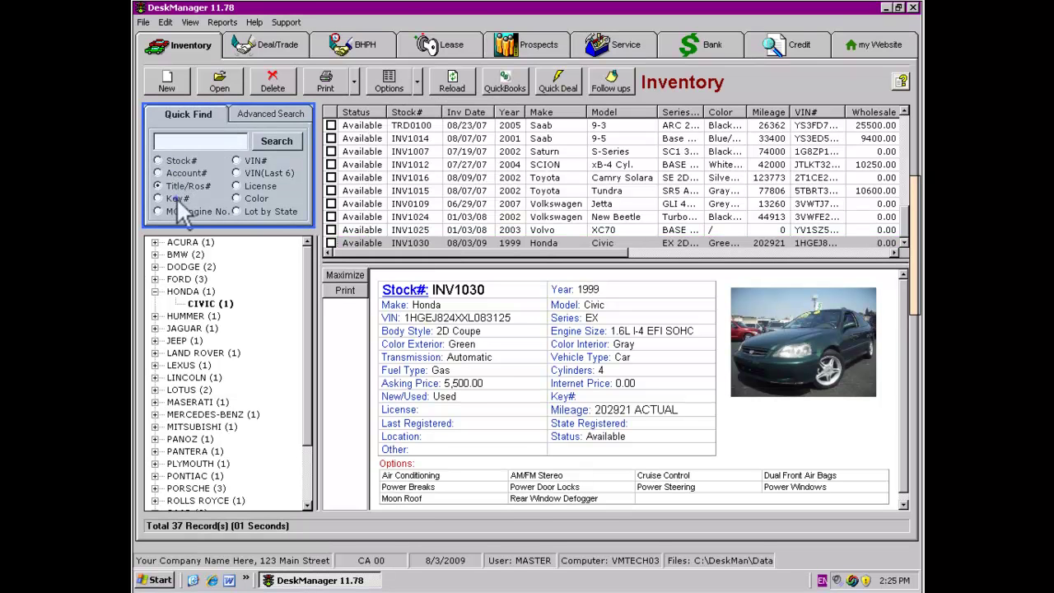
click(179, 212)
click(263, 172)
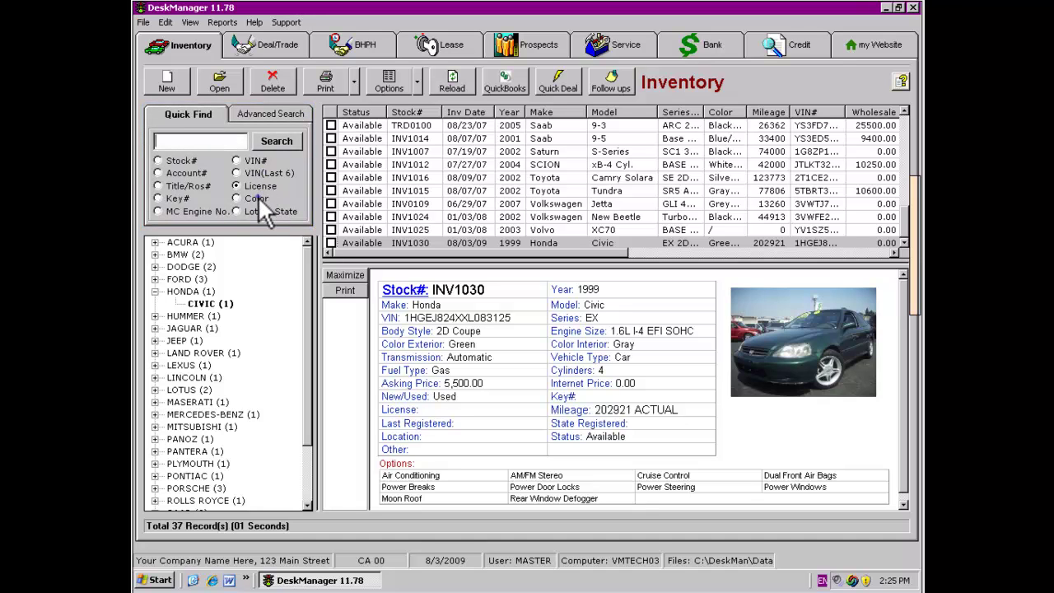
click(261, 209)
click(269, 114)
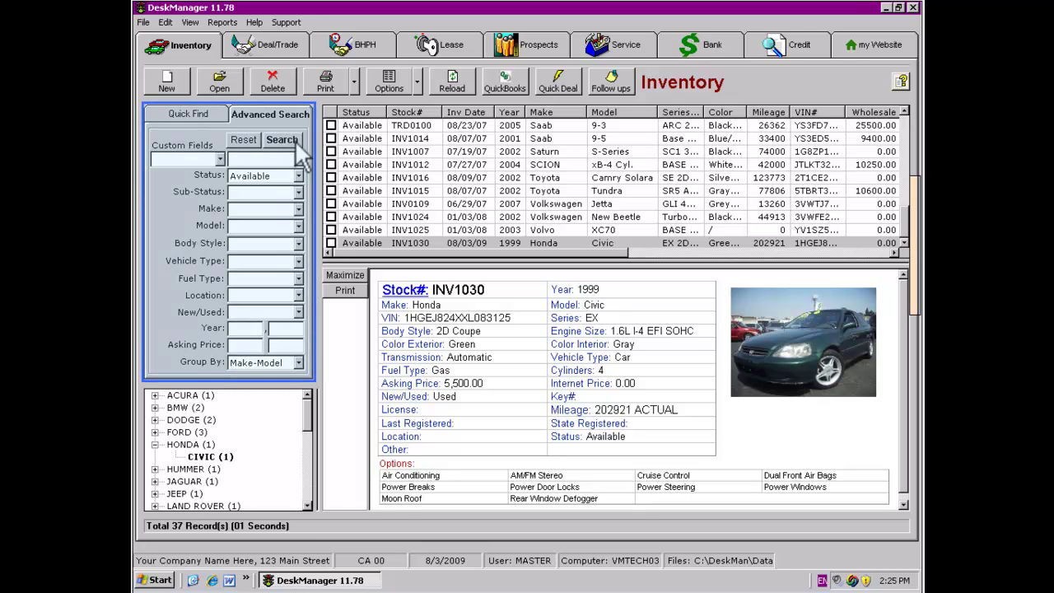
- Review the Status, Sub-Status and Make filters, keeping Status set to Available
click(298, 176)
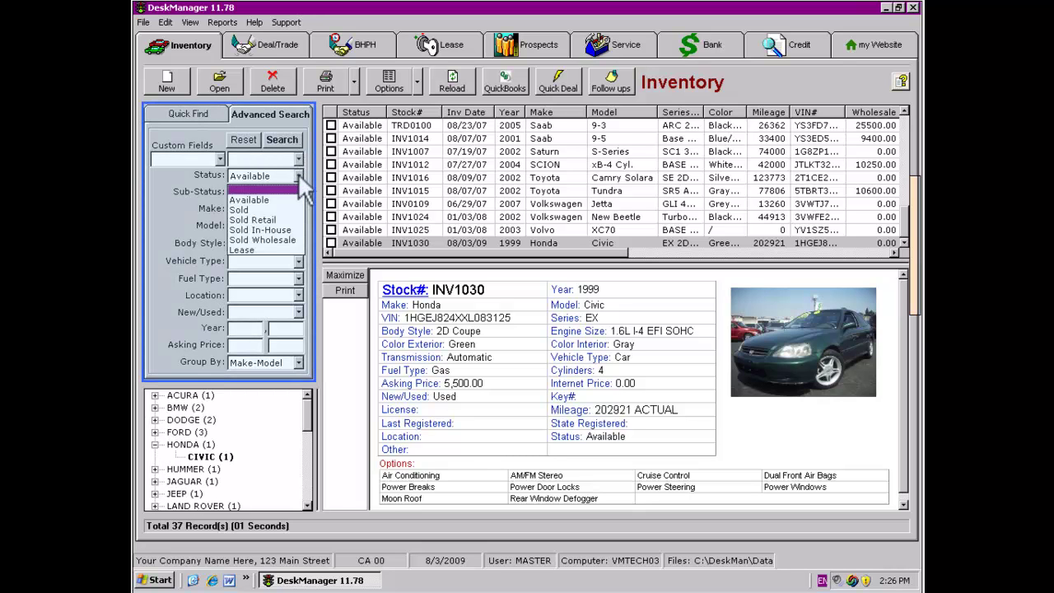
click(293, 200)
click(298, 192)
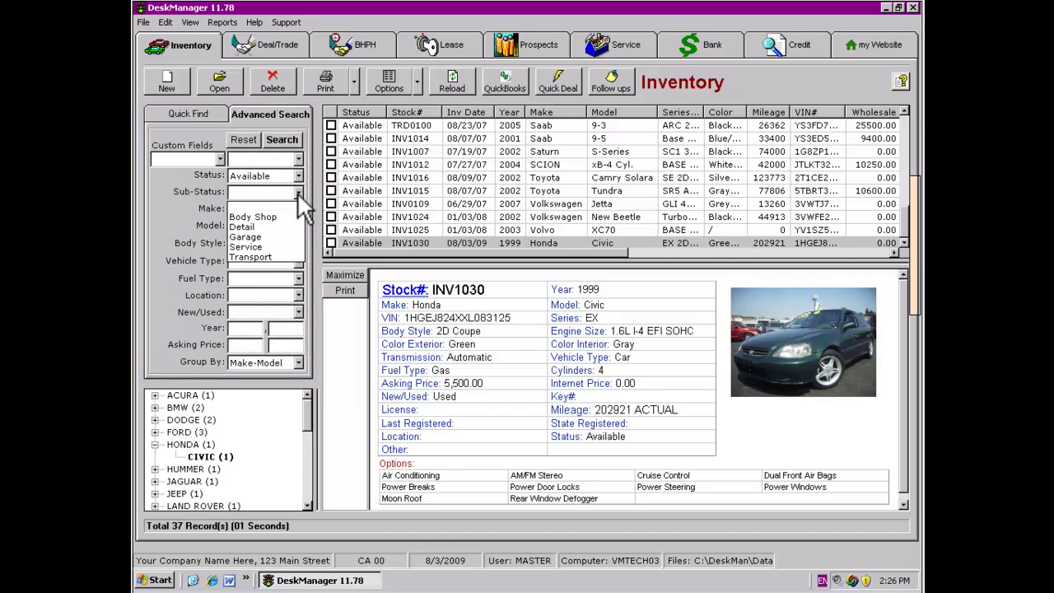
click(298, 192)
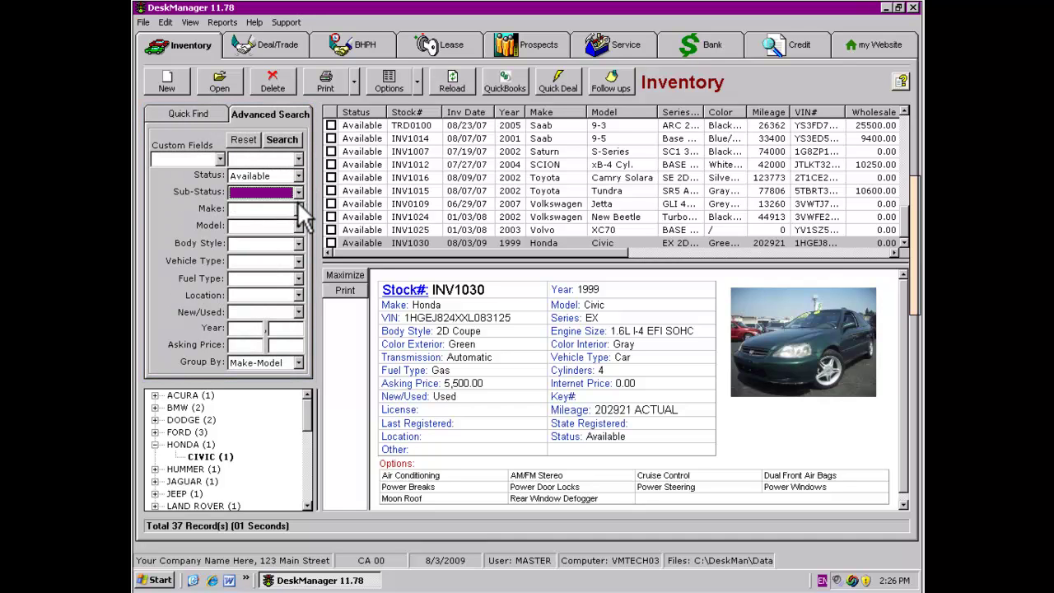
click(298, 210)
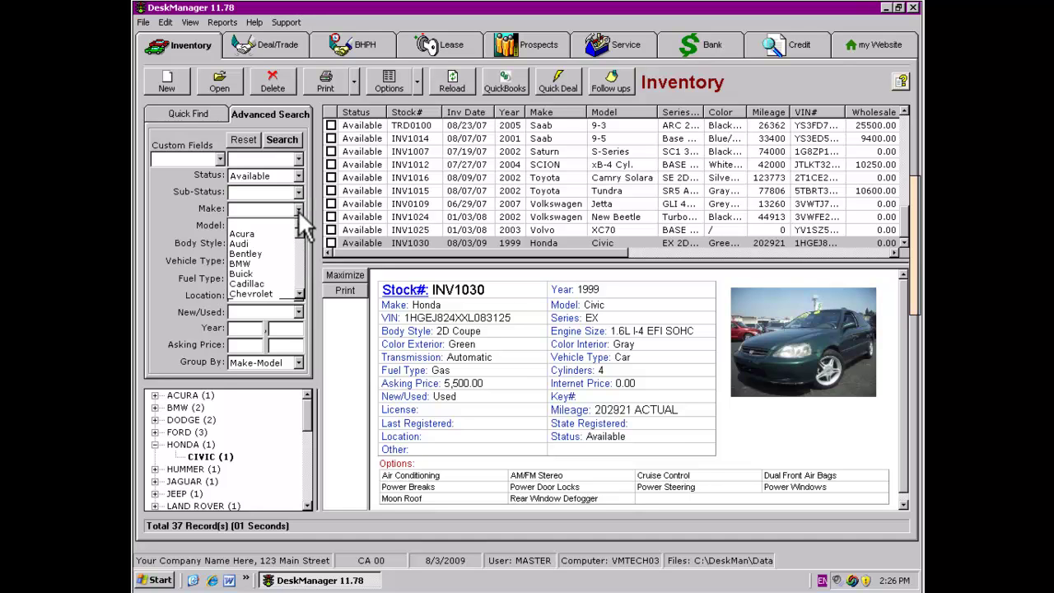
click(298, 210)
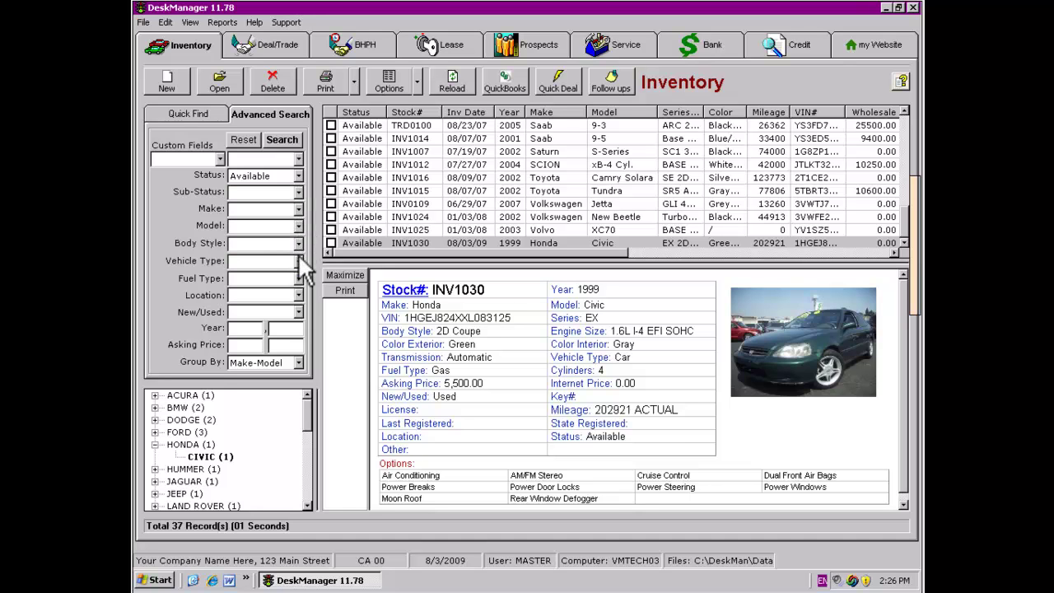
- Review the New/Used and Group By filters, keep Make-Model grouping, and return to Quick Find
click(299, 313)
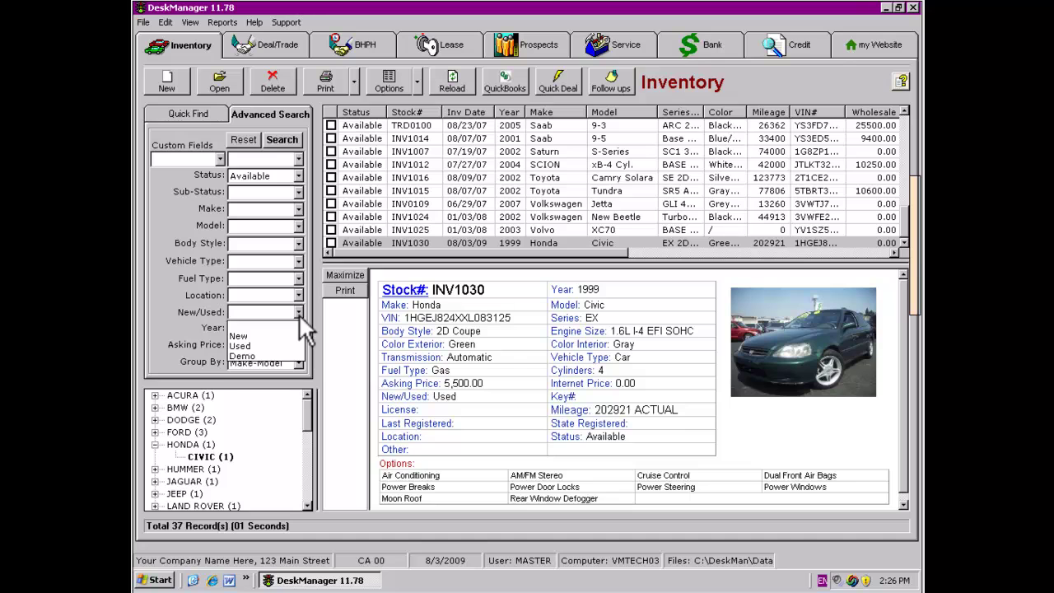
click(298, 314)
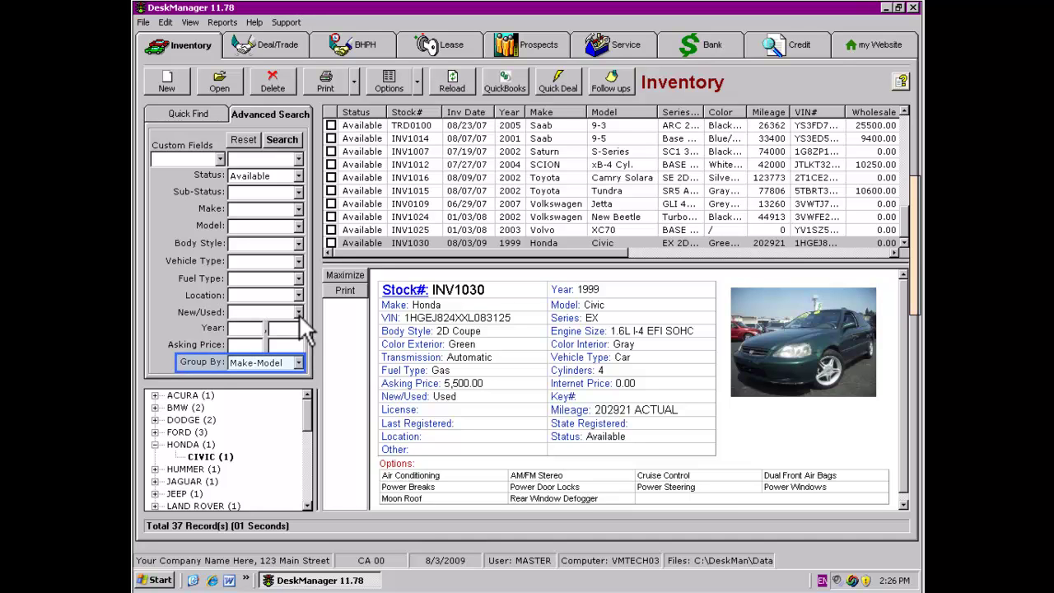
click(299, 362)
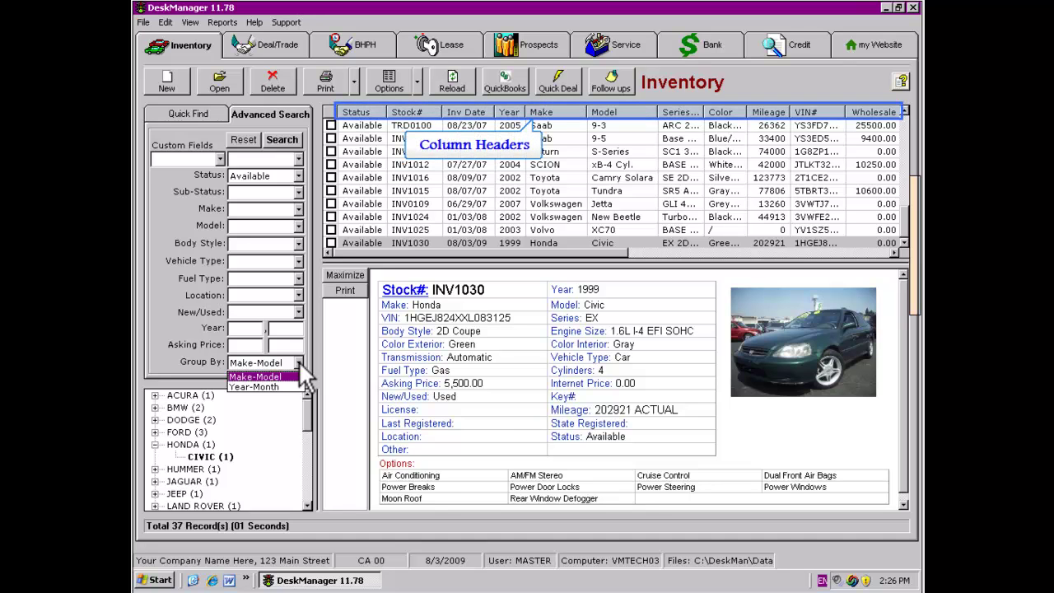
click(299, 366)
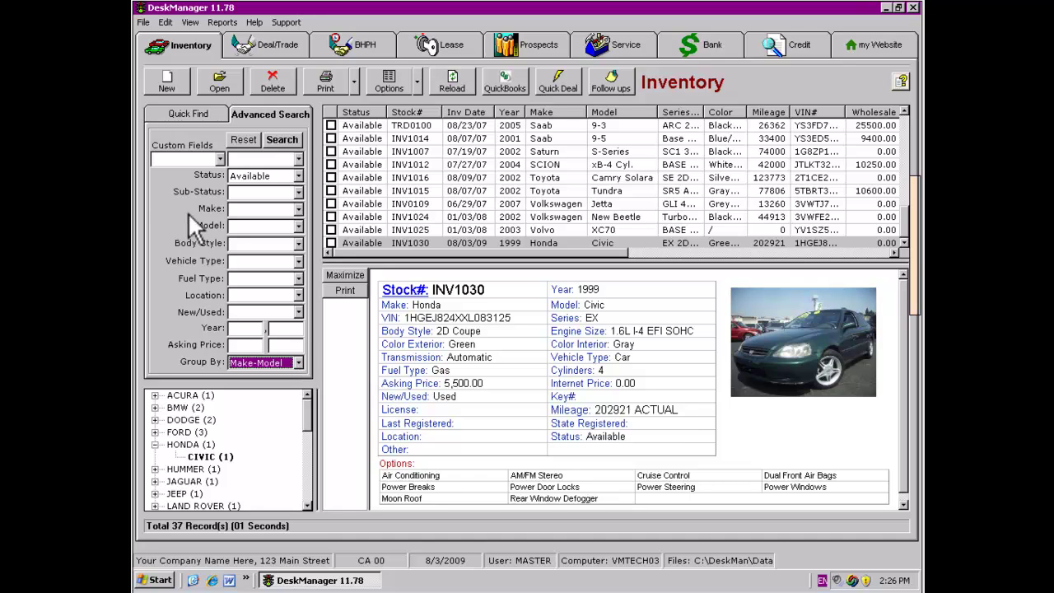
click(184, 114)
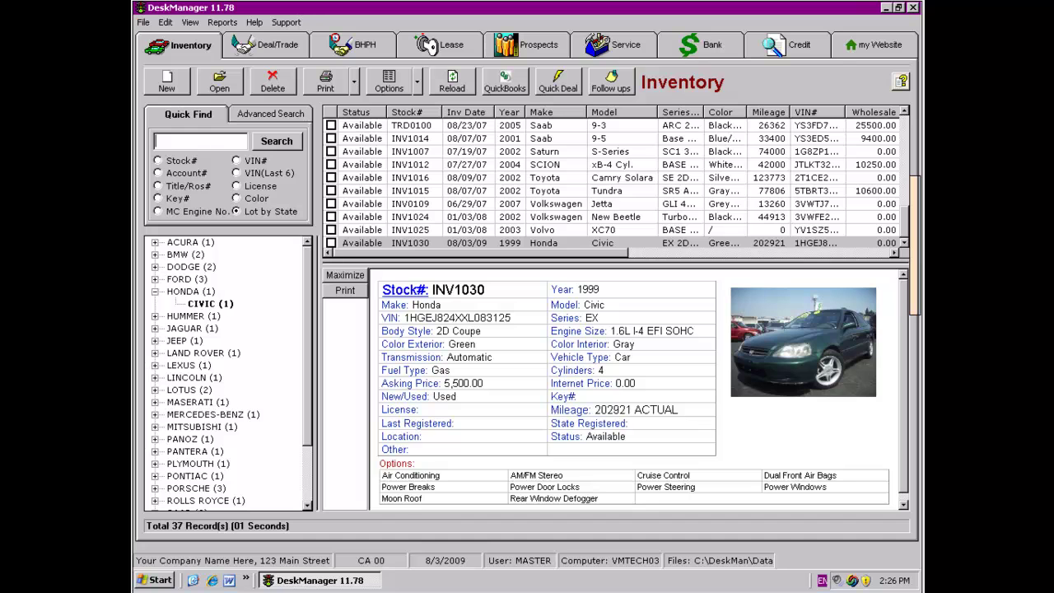